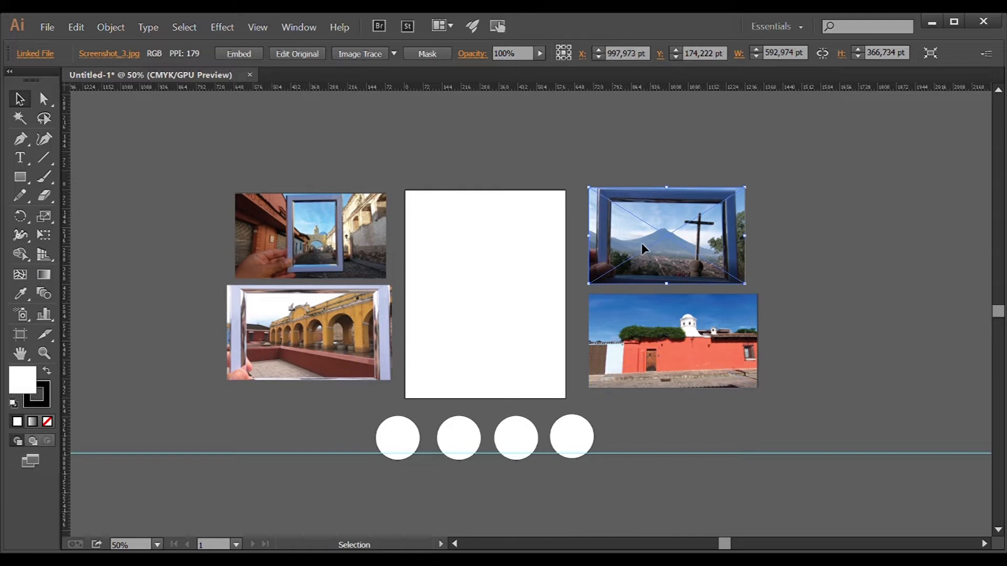
- Move the street arch photo onto the artboard and clip it to the view inside the blue picture frame
left_click(368, 242)
left_click_drag(366, 242, 520, 302)
left_click(20, 176)
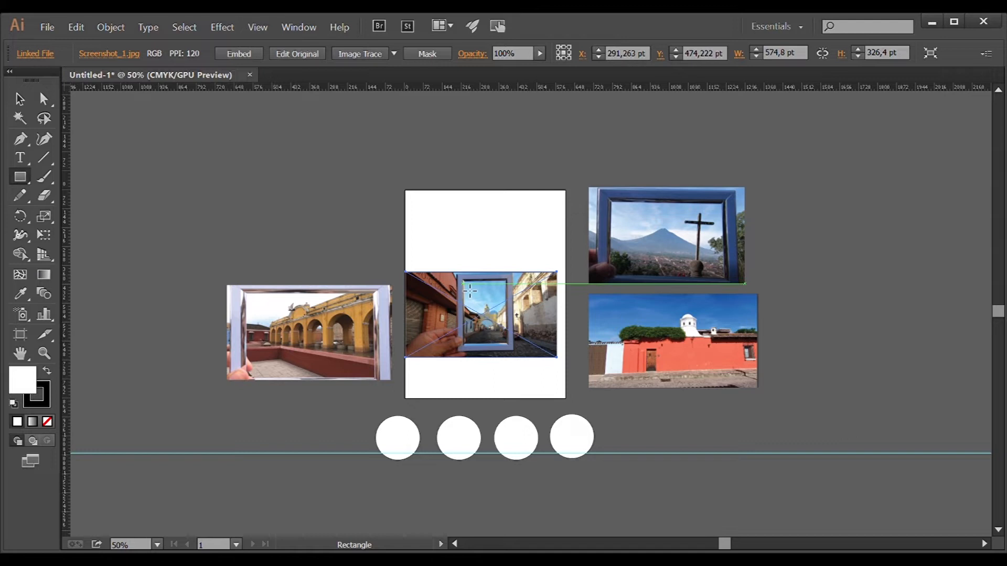
left_click_drag(471, 291, 508, 346)
left_click(20, 99)
left_click_drag(427, 173, 569, 199)
key("ctrl+7")
- Enlarge and reposition the clipped arch photo so it fills the artboard
left_click_drag(464, 346, 370, 396)
left_click_drag(474, 325, 450, 330)
left_click_drag(545, 204, 596, 174)
left_click_drag(513, 306, 509, 321)
left_click_drag(566, 183, 576, 185)
- Align the corner points of the photo's clipping rectangle with the artboard edges
key("a")
left_click_drag(405, 179, 405, 189)
left_click_drag(569, 179, 569, 190)
left_click(405, 410)
left_click(569, 410, "shift")
left_click_drag(569, 410, 569, 399)
key("v")
left_click(336, 419)
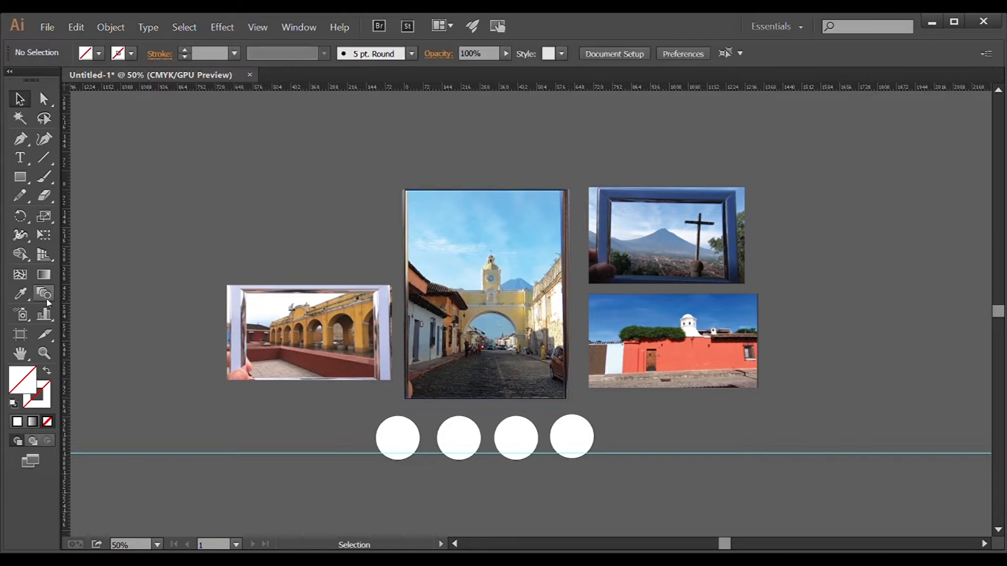
- Add the title GUATEMALA in white at about 86 pt, centred in the sky of the arch photo
left_click(20, 157)
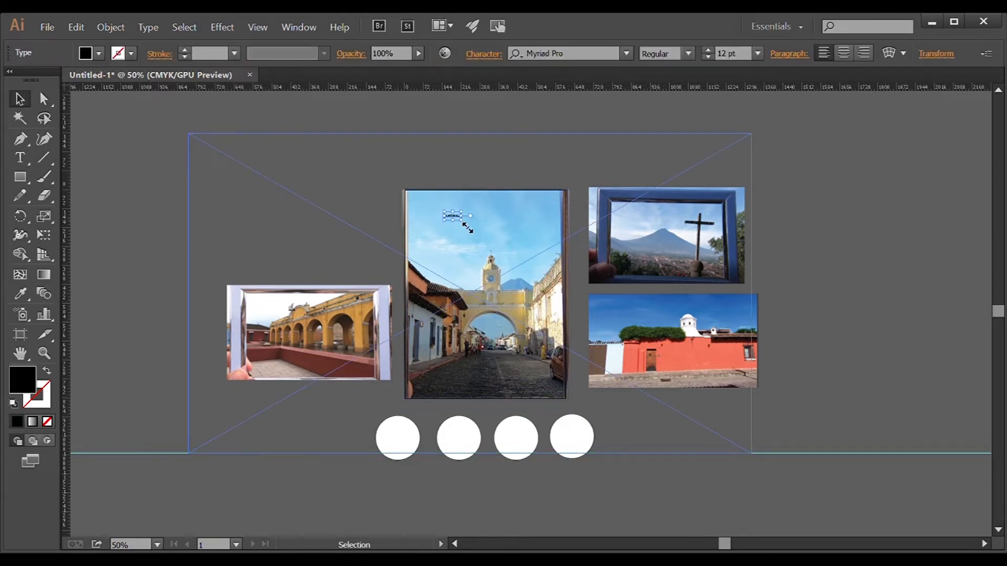
left_click_drag(463, 220, 573, 278)
left_click_drag(538, 250, 523, 227)
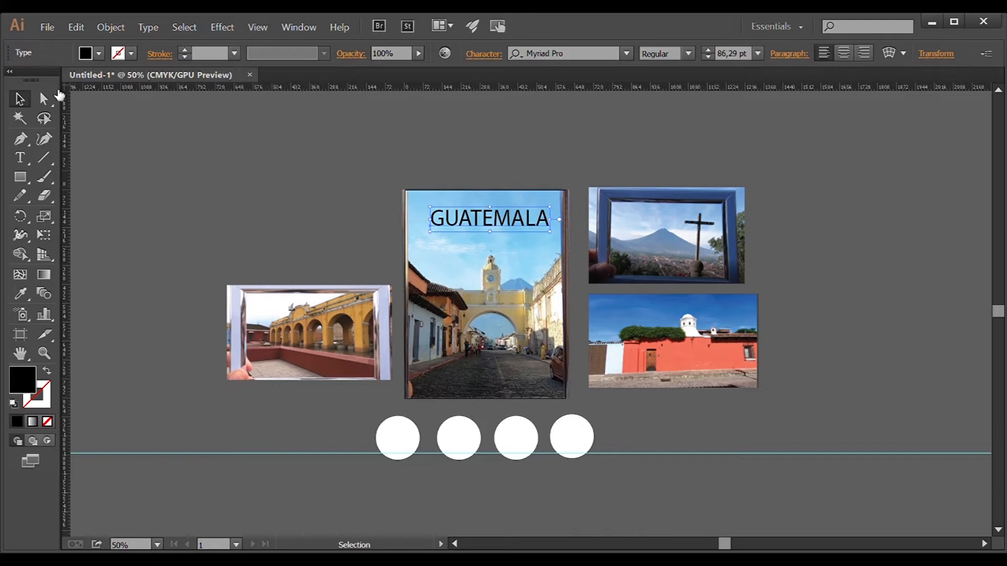
left_click(40, 90)
left_click_drag(511, 223, 505, 225)
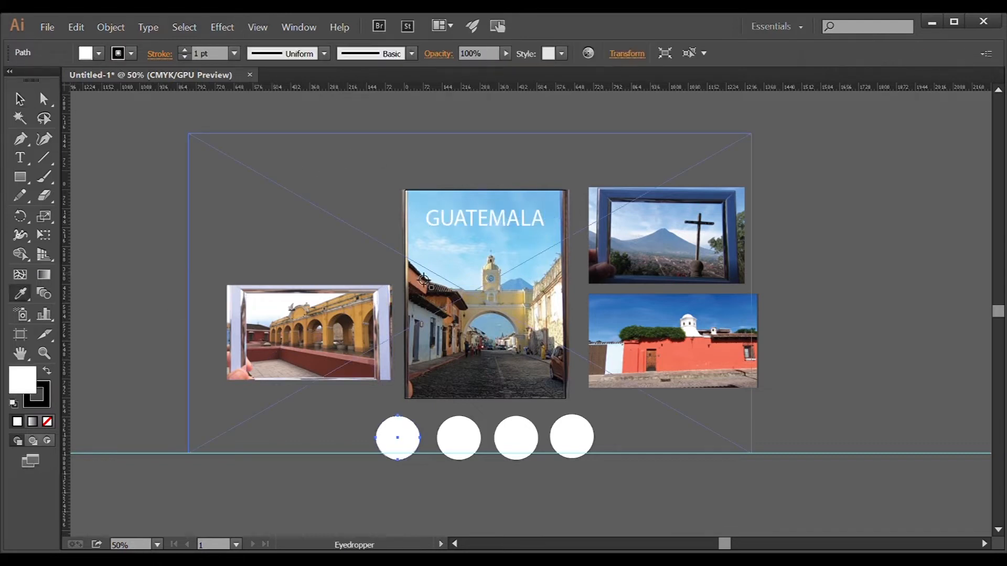
- Fill the first circle with the red sampled from the wall photo and the second with the arch's yellow
left_click(680, 367)
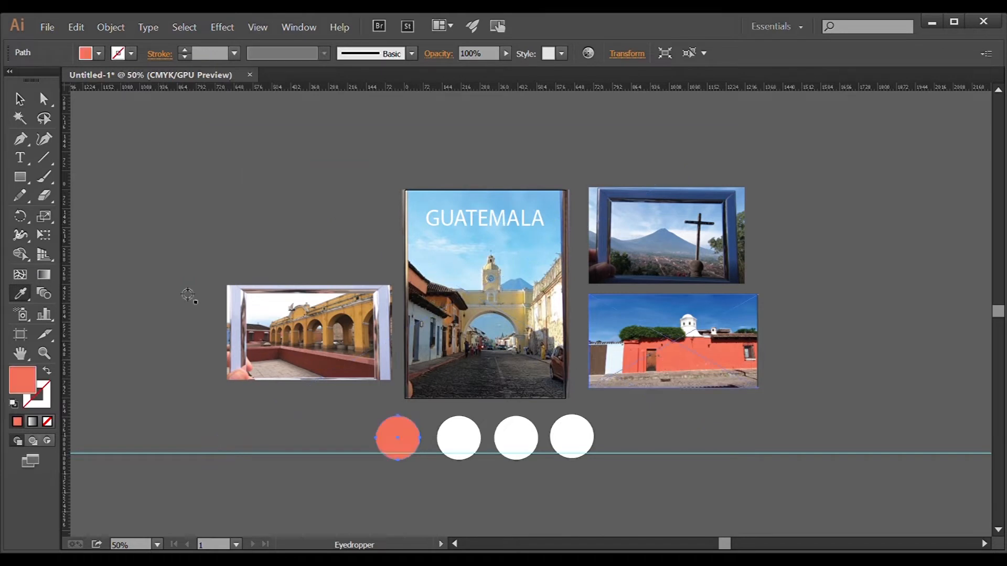
left_click(20, 98)
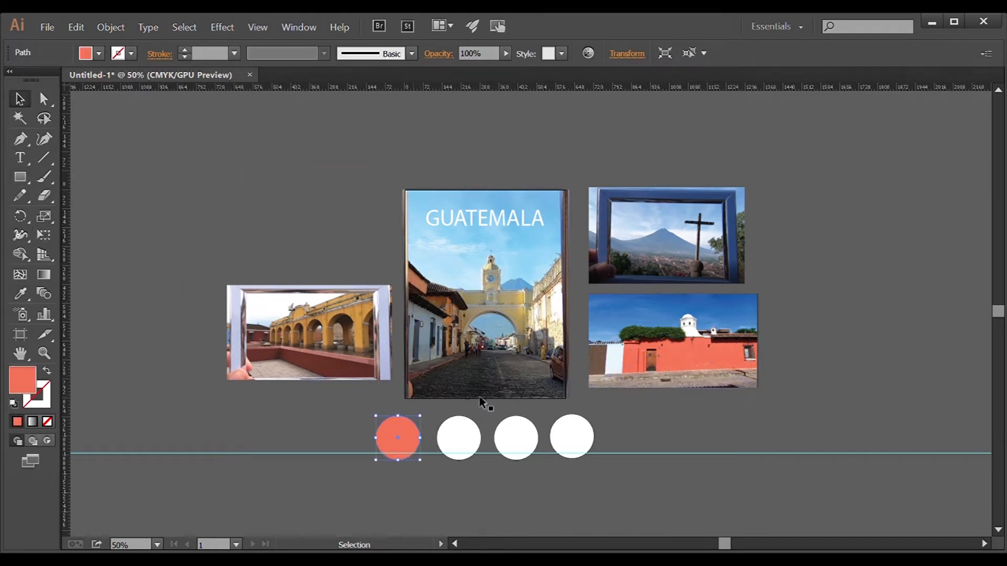
left_click(464, 439)
left_click(20, 293)
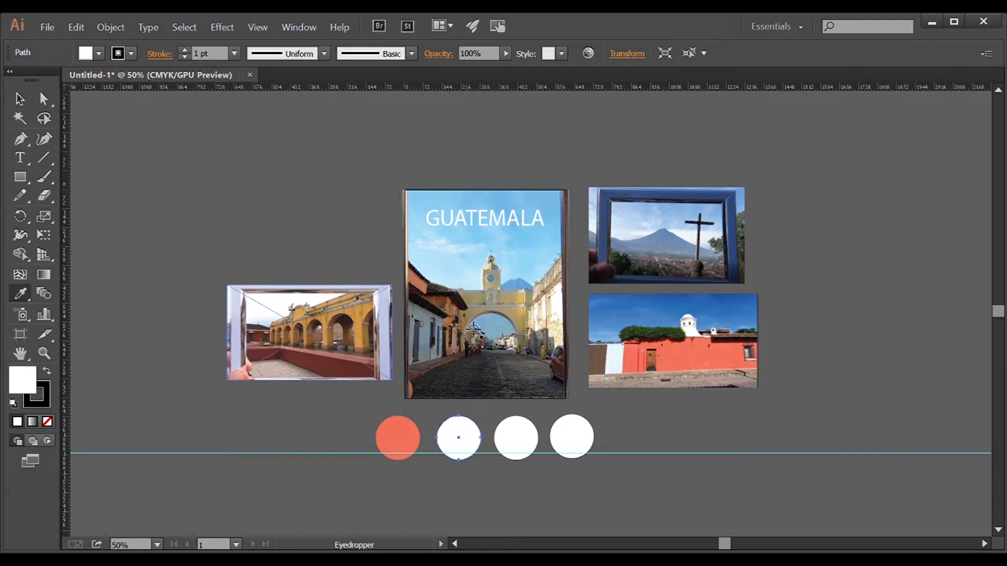
left_click(518, 303)
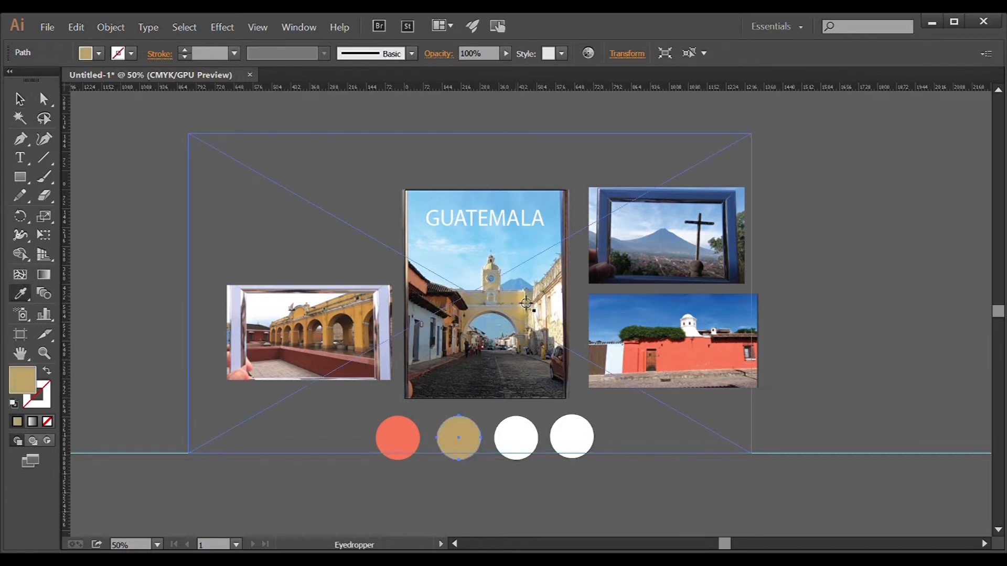
left_click(527, 303)
left_click(19, 104)
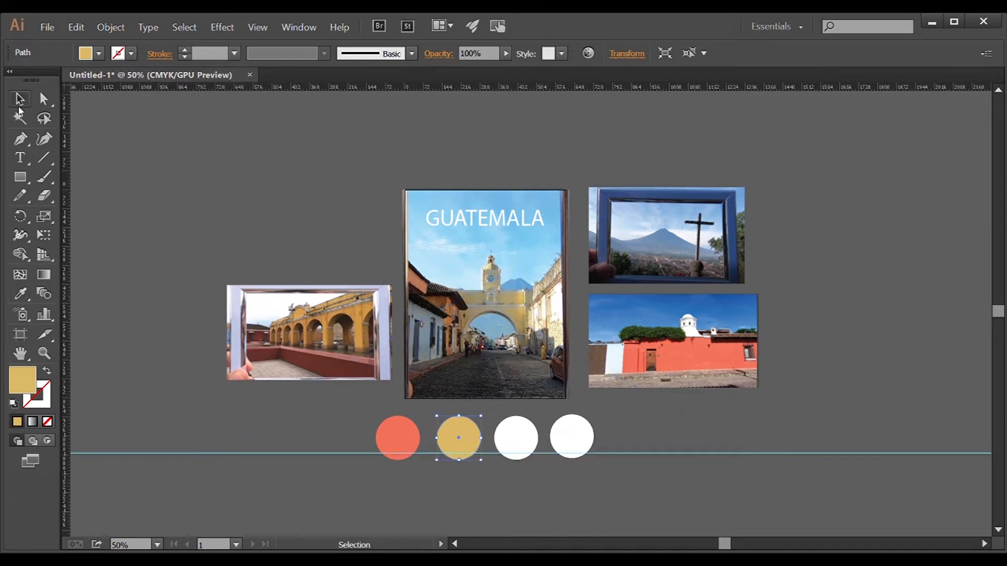
- Fill the third circle with the blue-grey of the house wall and the fourth with the beige of the old building's wall
left_click(120, 227)
left_click(512, 442)
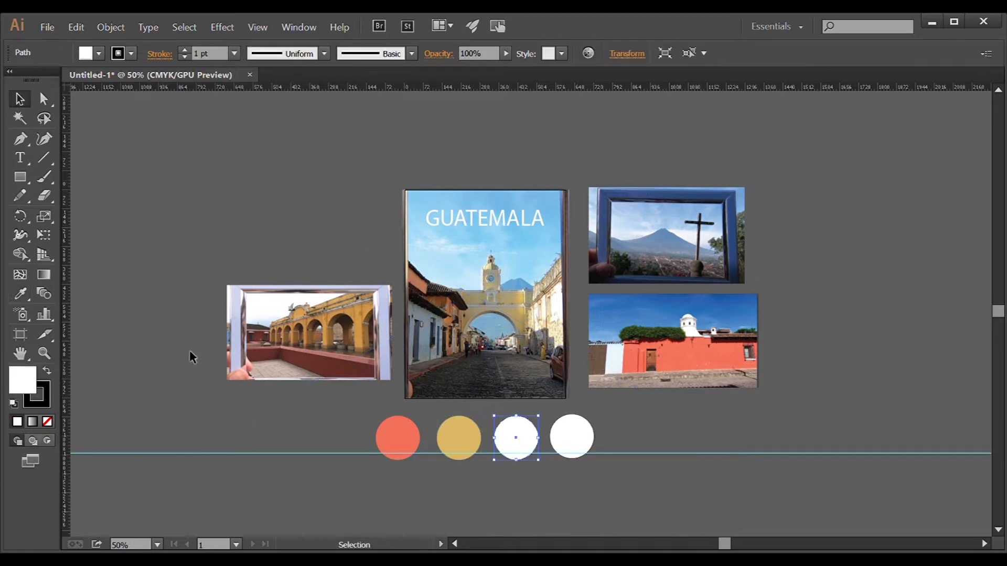
left_click(20, 293)
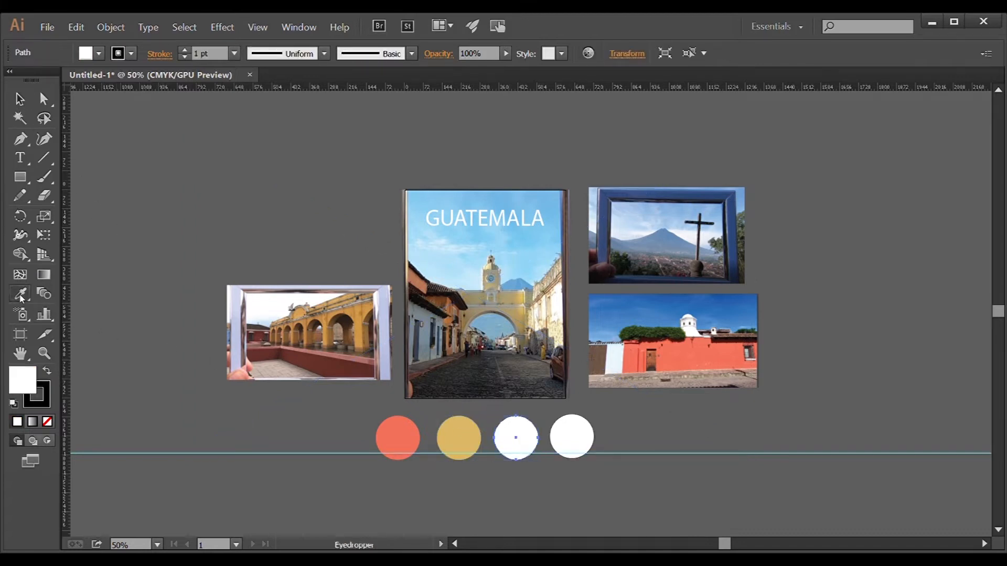
left_click(432, 344)
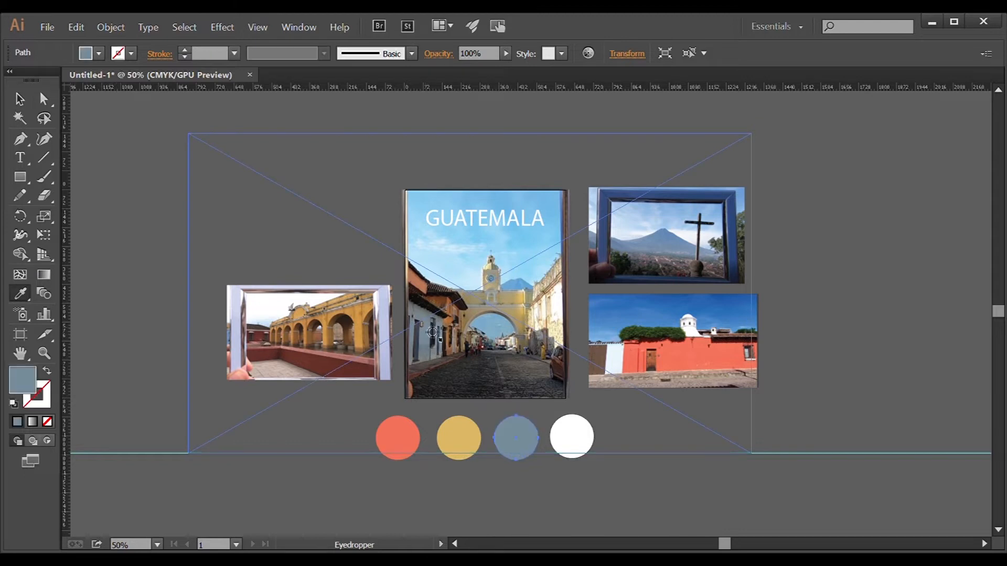
left_click(571, 436, "ctrl")
left_click(547, 317)
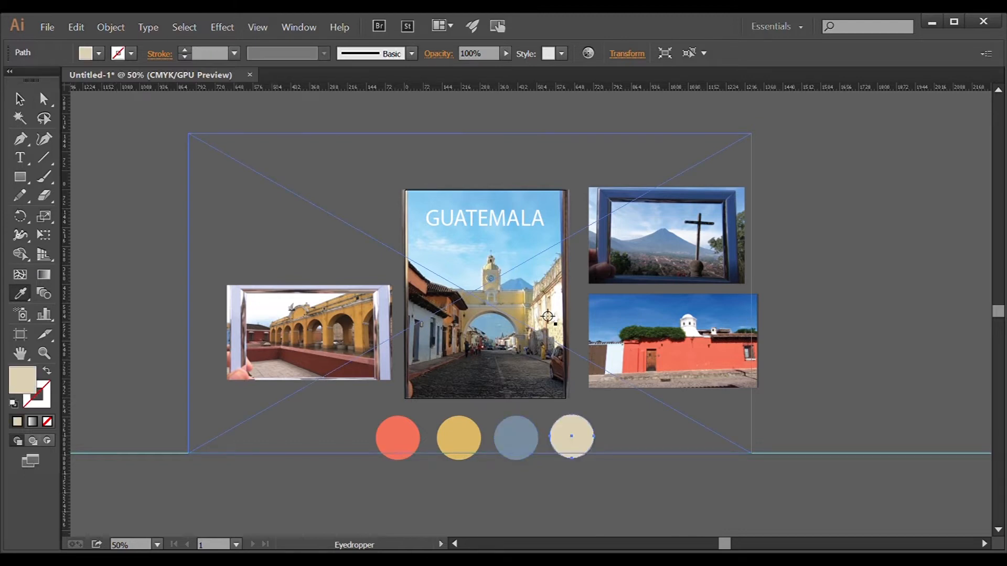
key("ctrl+shift+a")
left_click(20, 98)
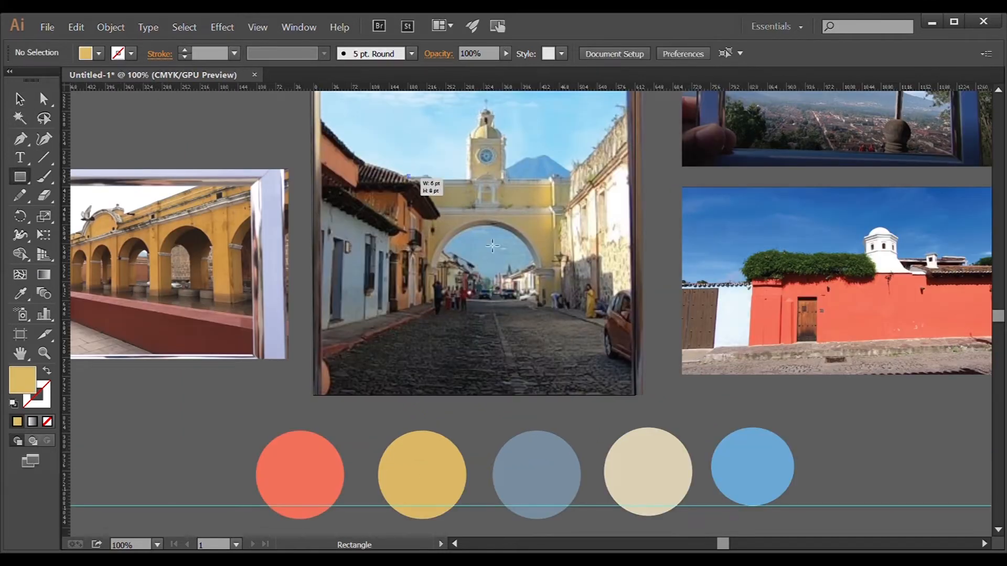
- Draw a yellow rectangle covering the arch wall in the photo and set its opacity to 50%
mouse_move(492, 246)
left_mouse_down()
mouse_move(556, 280)
mouse_move(575, 298)
mouse_move(573, 313)
mouse_move(566, 305)
left_mouse_up()
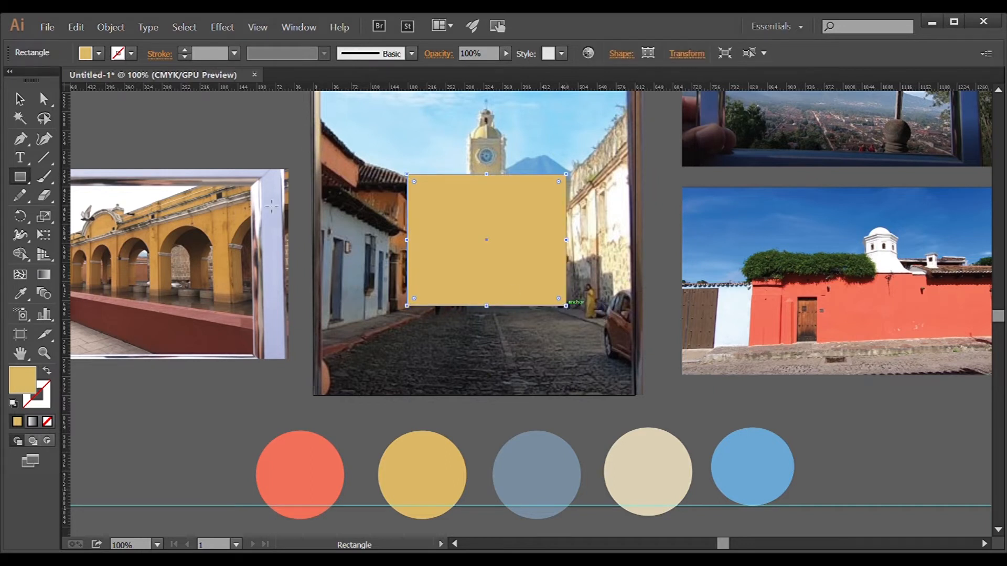
left_click(20, 100)
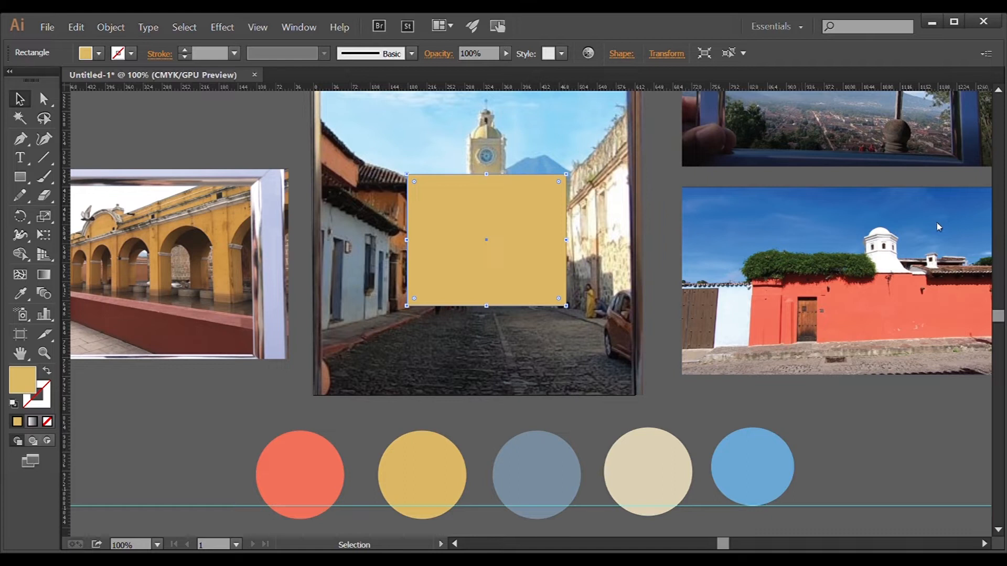
key("5")
key("ctrl+shift+a")
- Draw a yellow ellipse over the arch opening and adjust its height, width and position to the arch curve
key("l")
left_click_drag(428, 213, 537, 318)
left_click(20, 98)
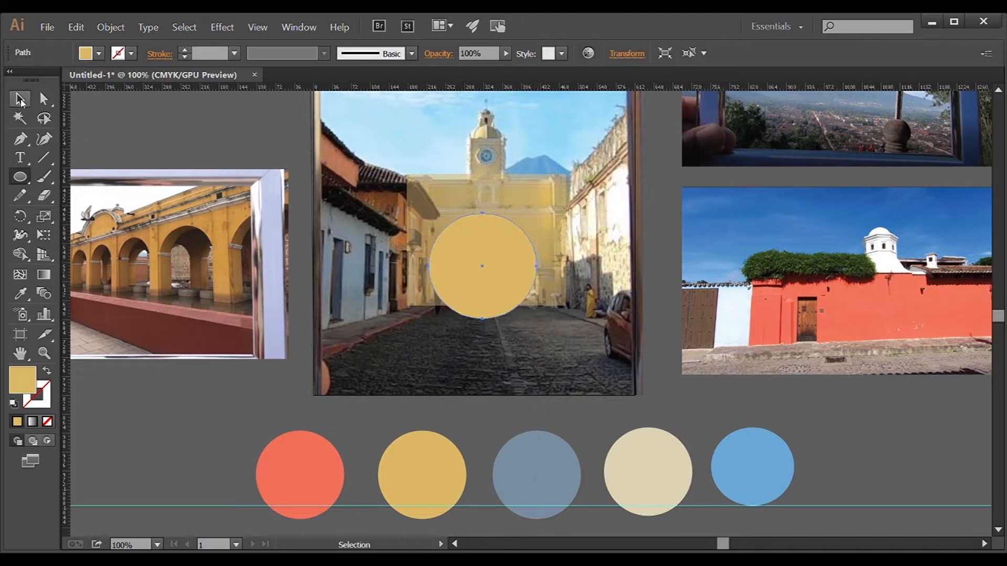
left_click(44, 353)
double_click(511, 308)
left_click(20, 100)
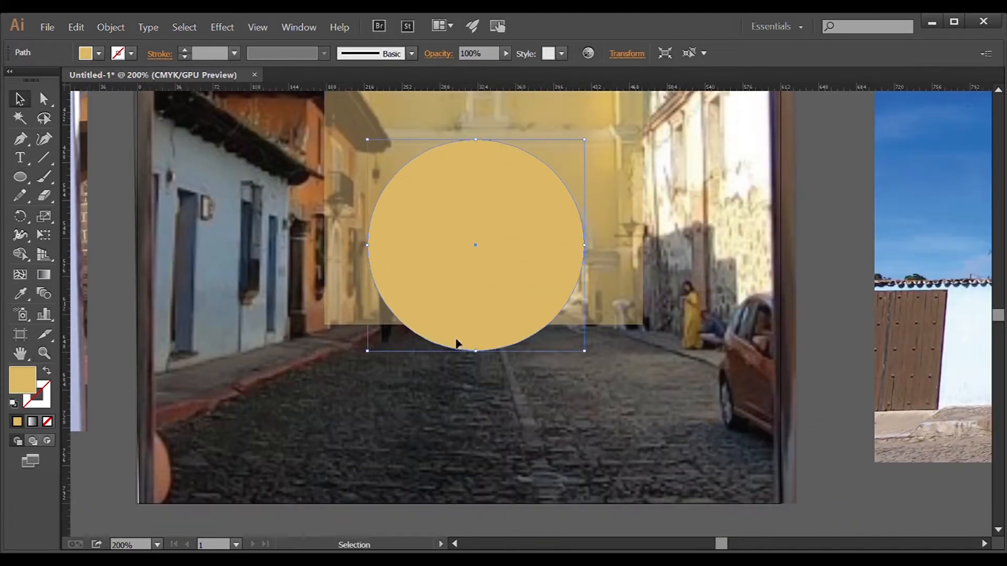
left_click_drag(476, 351, 475, 309)
left_click_drag(491, 208, 488, 234)
left_click_drag(566, 256, 588, 256)
left_click_drag(490, 172, 493, 158)
key("ctrl+z")
- Draw a yellow rectangle from the ellipse's middle down past the wall base and unite it with the ellipse
left_click(23, 178)
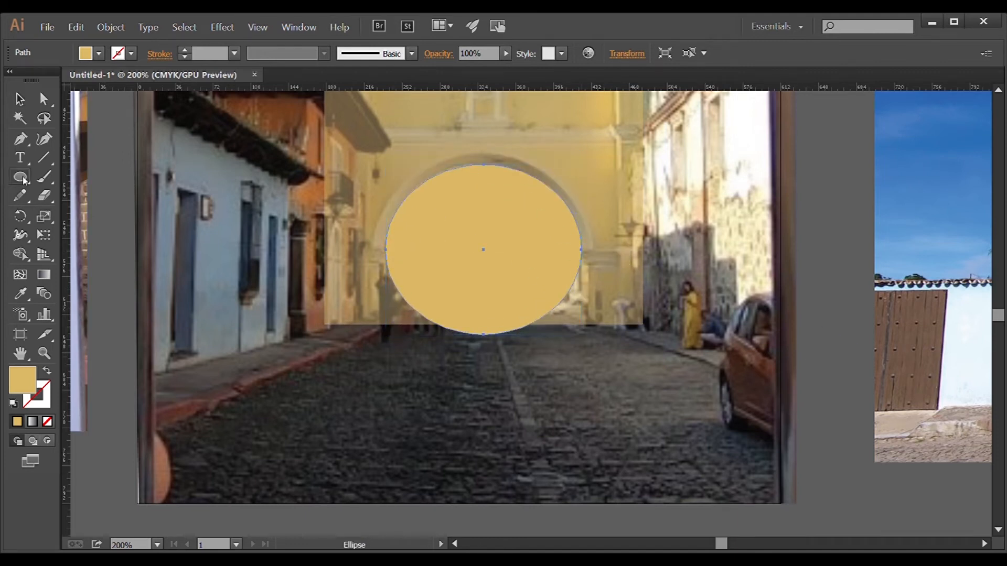
key("m")
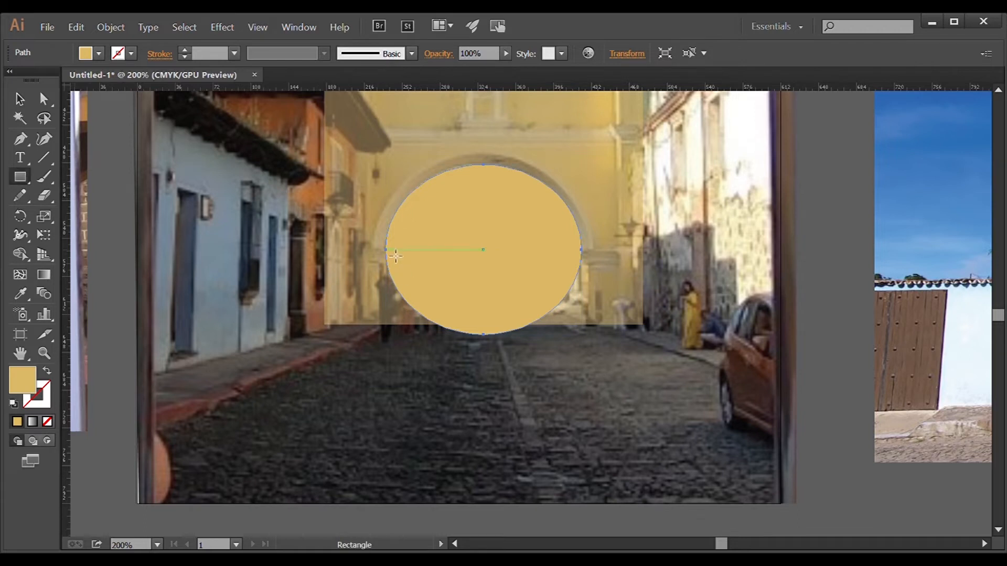
left_click_drag(392, 254, 586, 344)
key("v")
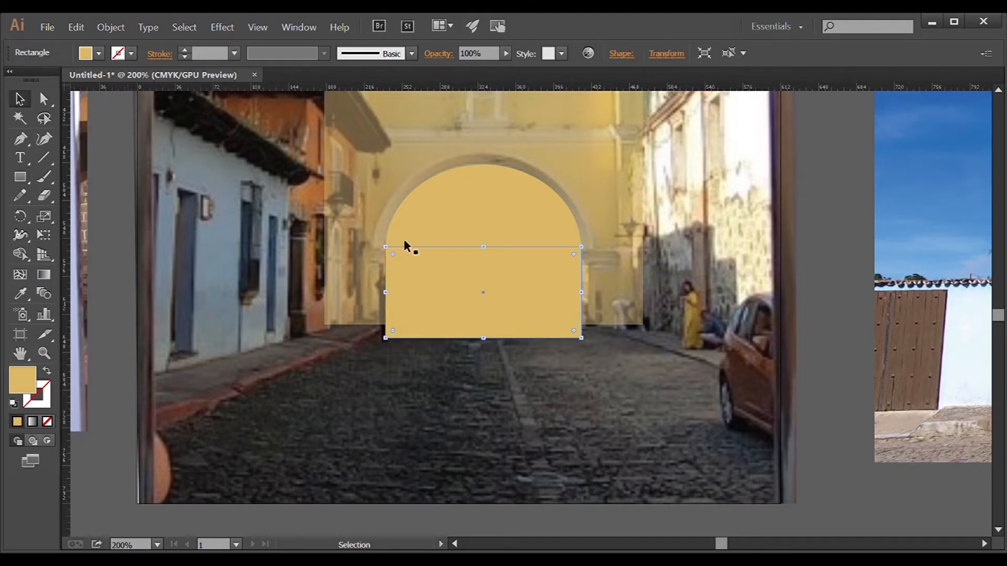
left_click(511, 209, "shift")
left_click(833, 151)
- Restore the arch wall rectangle to 100% opacity and subtract the arch opening shape from it
left_click(582, 130)
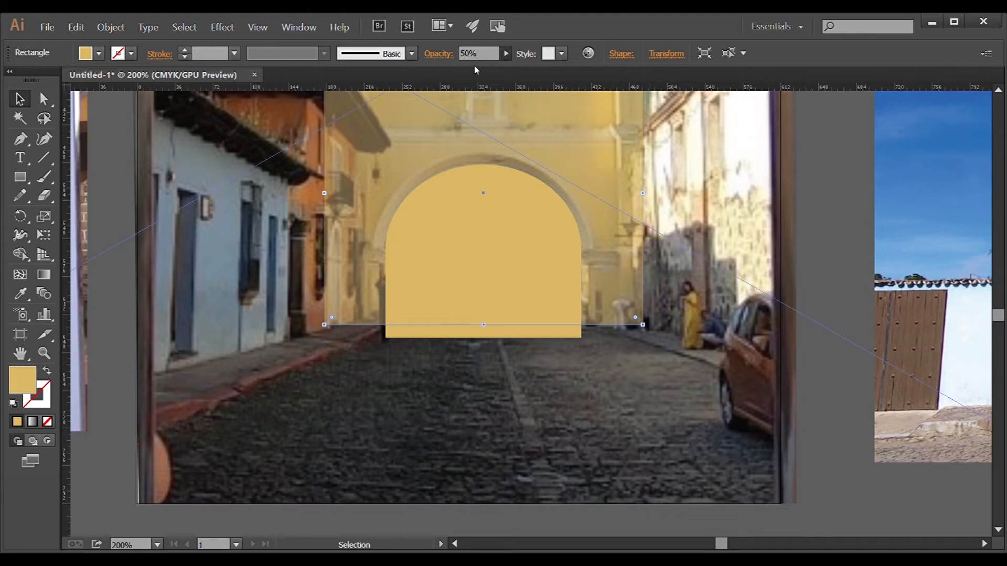
key("0")
left_click(506, 331)
left_click(603, 148, "shift")
left_click(858, 155)
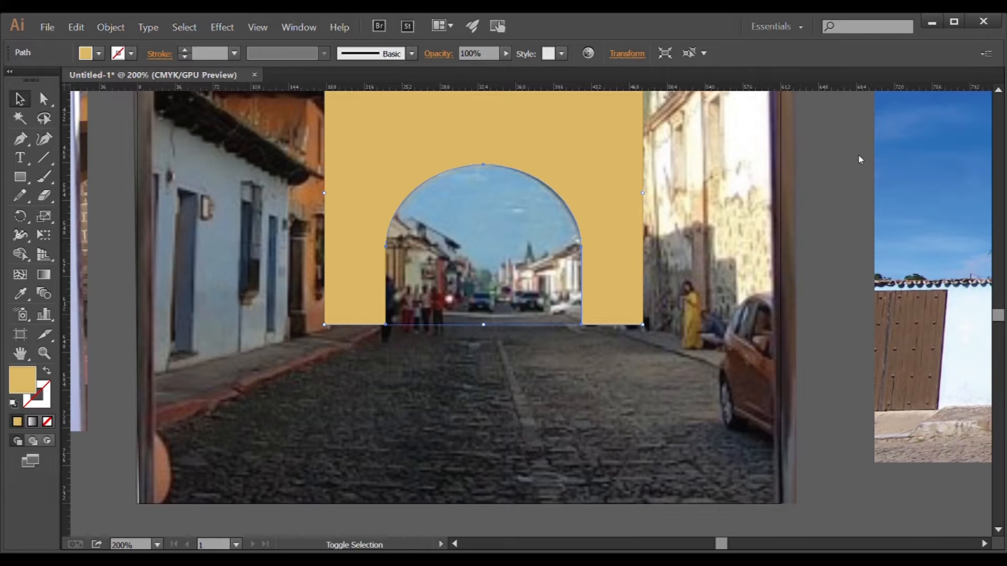
- Draw a rectangle over the clock tower above the arch and fill it with the wall's yellow
left_click(558, 378)
left_click_drag(634, 228, 623, 384)
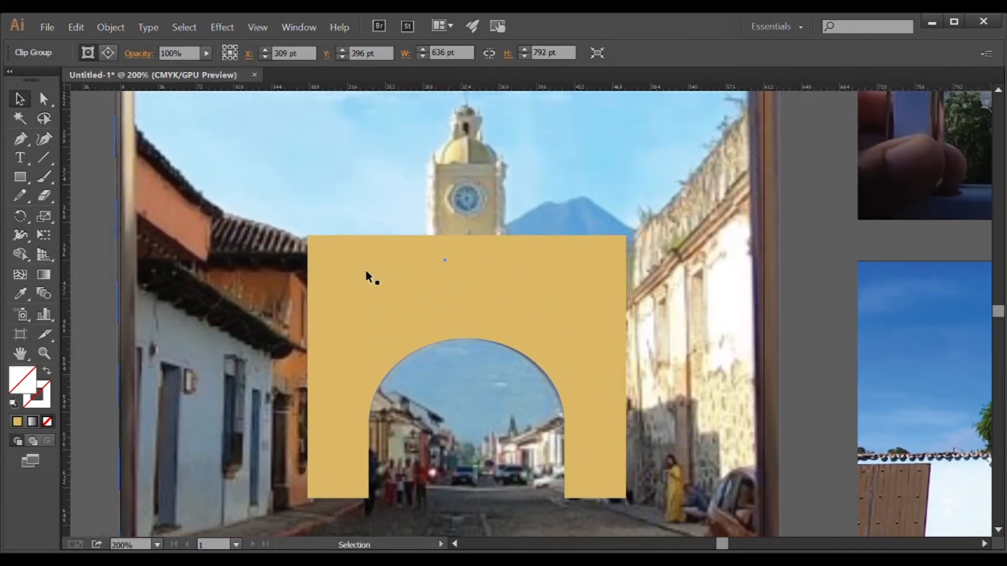
left_click(24, 178)
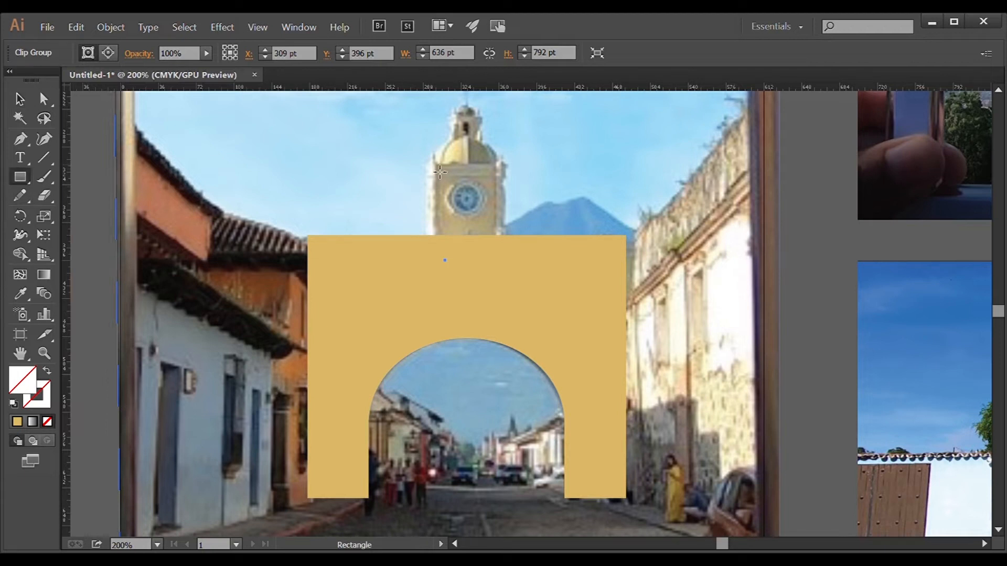
left_click_drag(431, 164, 501, 241)
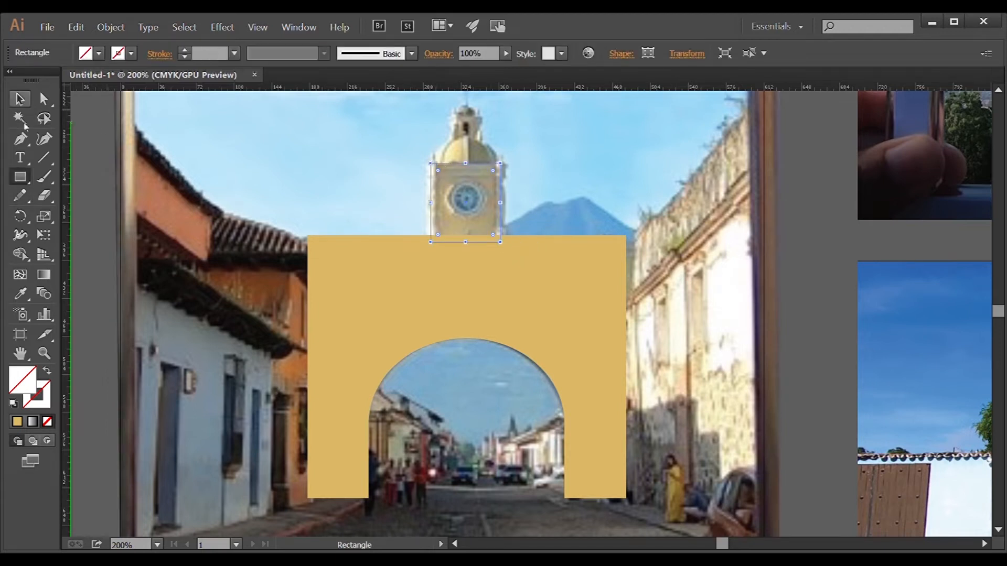
left_click(20, 294)
left_click(438, 283)
left_click(21, 100)
left_click(411, 186)
- Draw an ellipse as the dome on the clock tower, fill it with the same yellow and fit it to the dome's width
left_click_drag(418, 190, 362, 270)
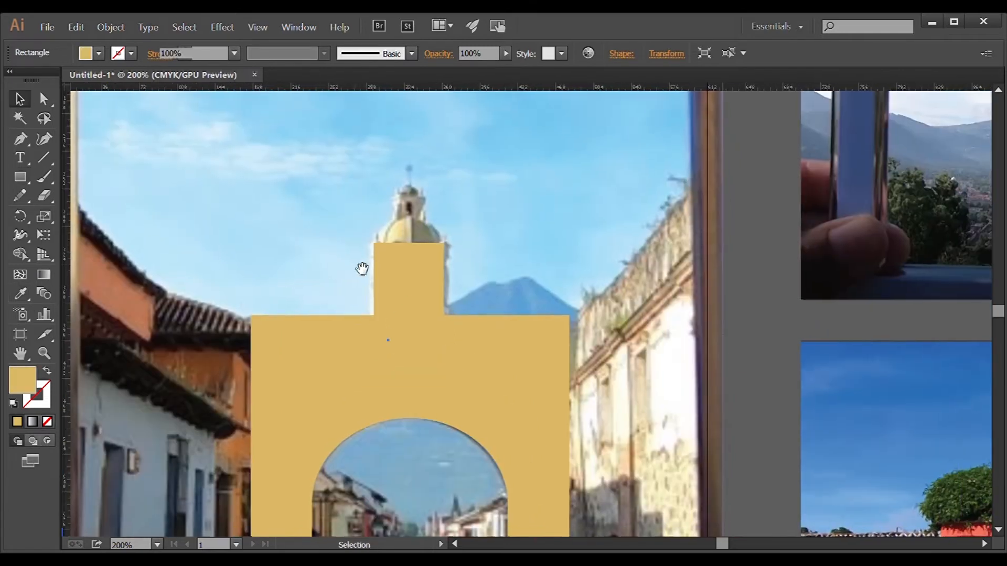
left_click(24, 179)
left_click_drag(380, 214, 440, 270)
key("i")
left_click(367, 382)
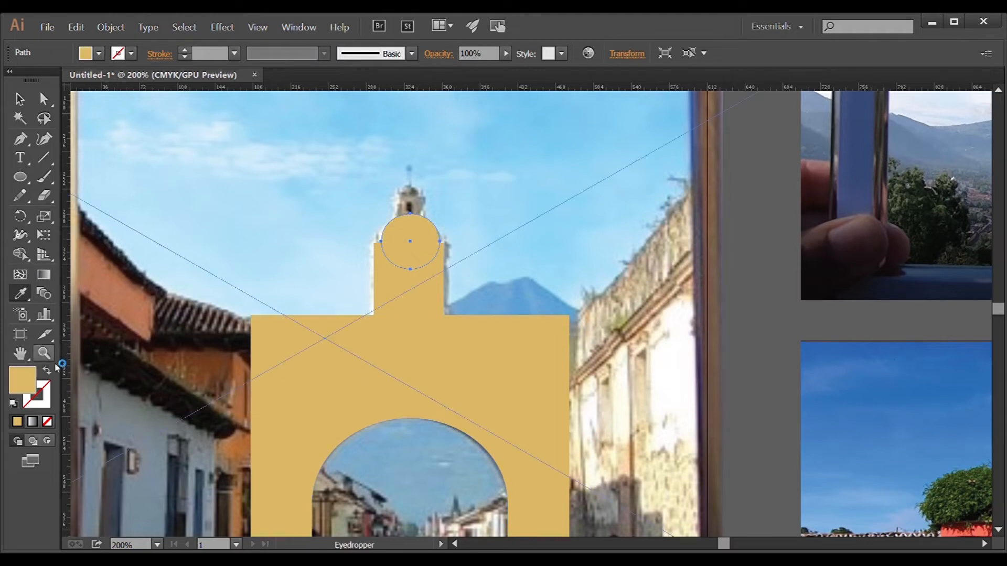
left_click(45, 353)
left_click(435, 279)
left_click(538, 282)
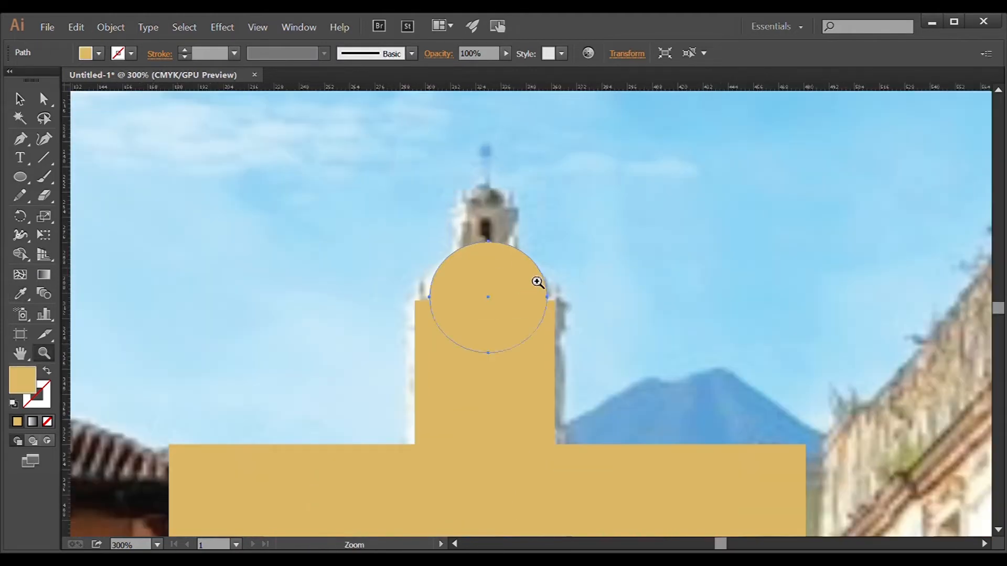
left_click(20, 99)
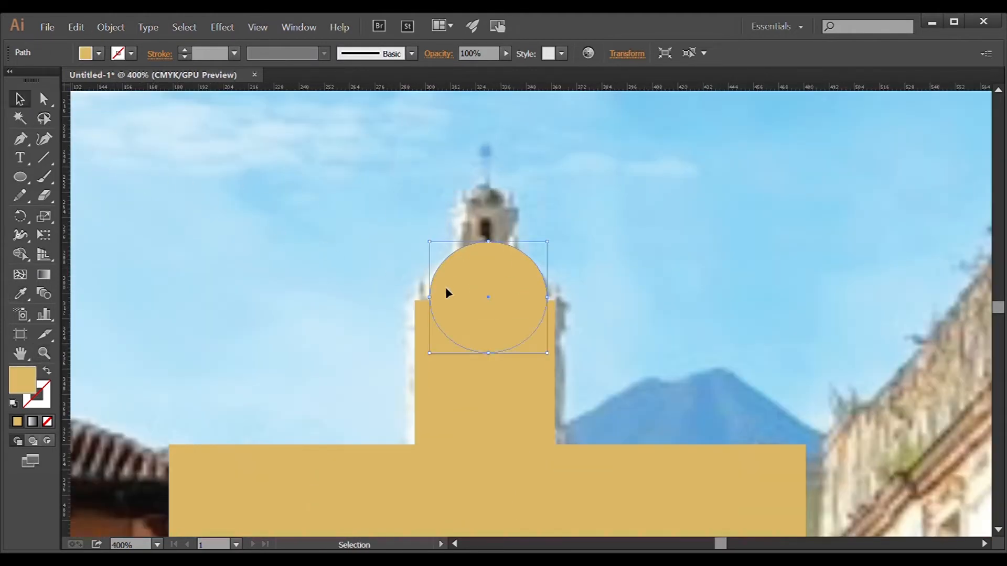
left_click_drag(430, 297, 431, 303)
- Duplicate the domed tower shape, scale the copy down and place it on top of the dome as the lantern
key("ctrl+c")
key("ctrl+v")
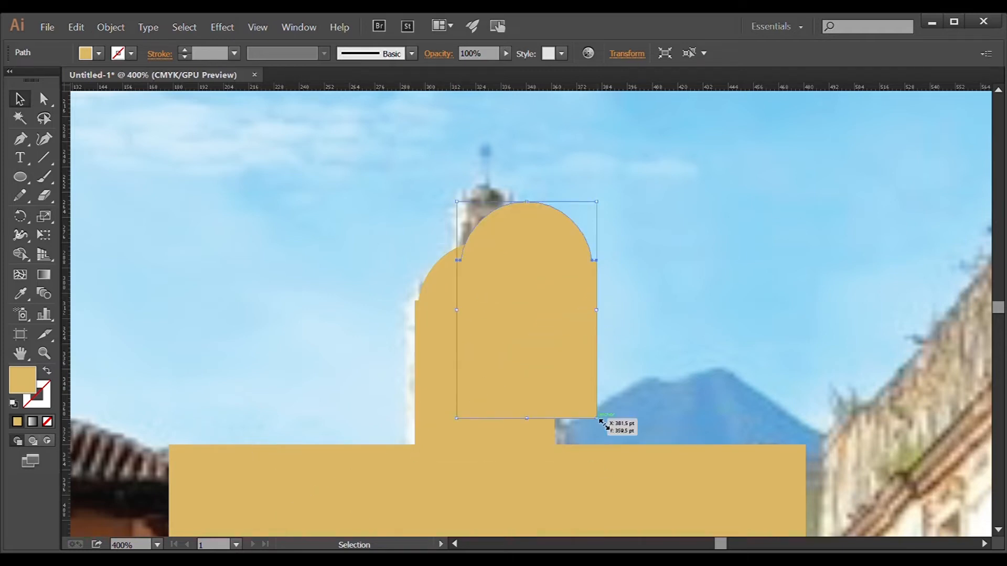
left_click_drag(597, 419, 556, 302)
left_click_drag(501, 270, 497, 252)
left_click(659, 250)
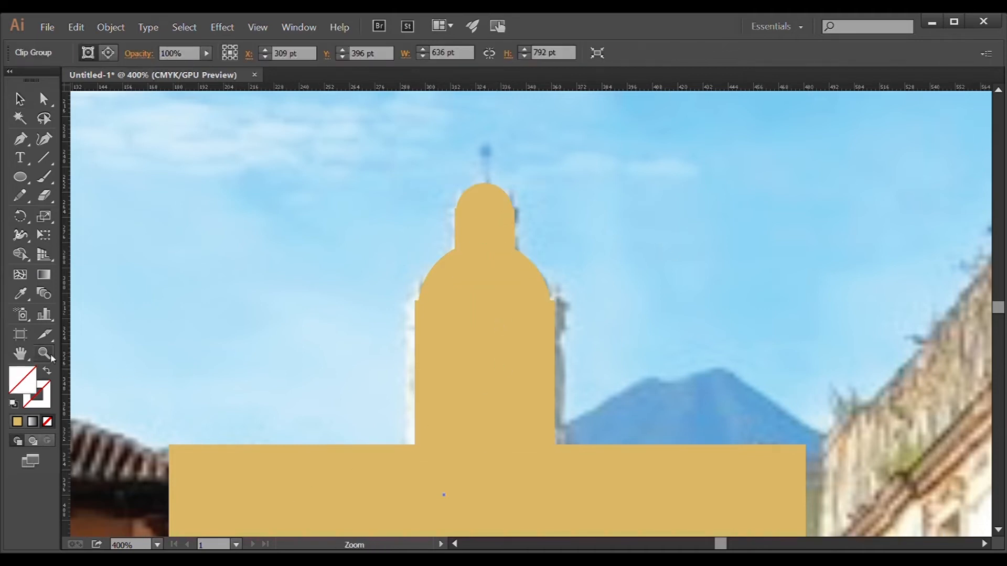
- Move the grouped yellow arch and tower shapes off the photo onto the empty canvas beside it
left_click(583, 255, "alt")
left_click(560, 297, "alt")
left_click(560, 297, "alt")
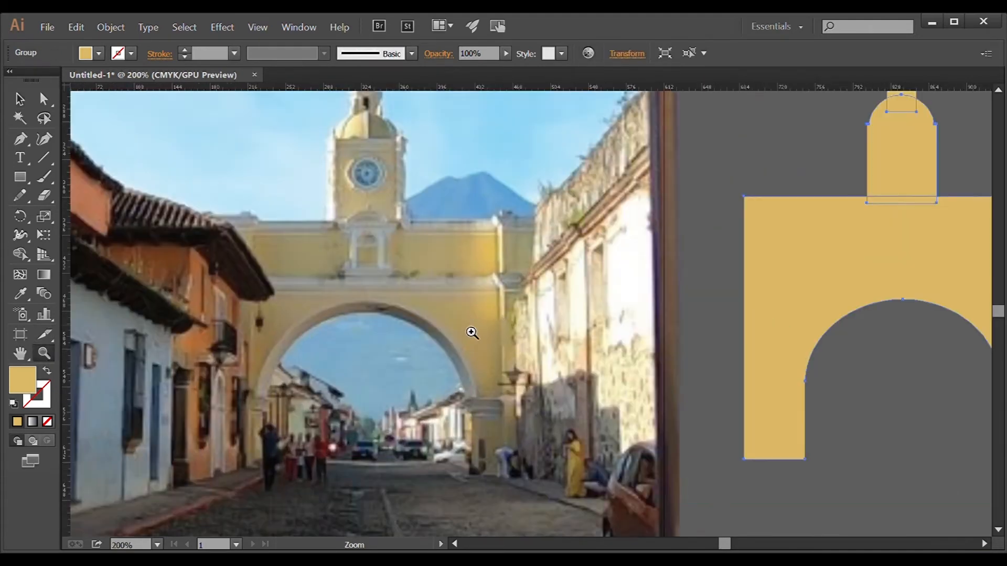
left_click(497, 313)
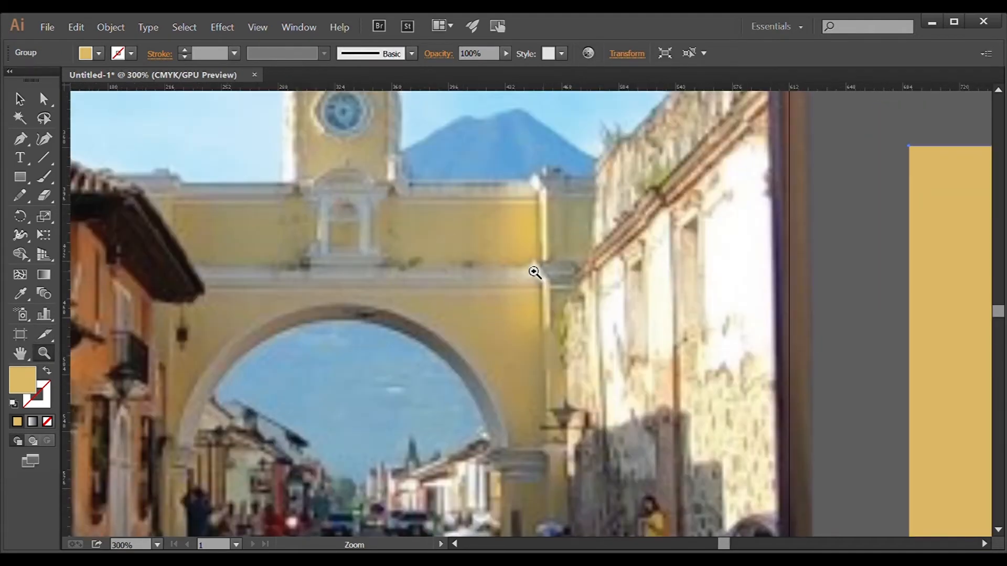
- Draw a long off-white rectangle as the ledge just above the arch and adjust its ends to span the wall's width
left_click(20, 177)
left_click_drag(150, 270, 548, 288)
left_click(141, 134)
left_click(20, 99)
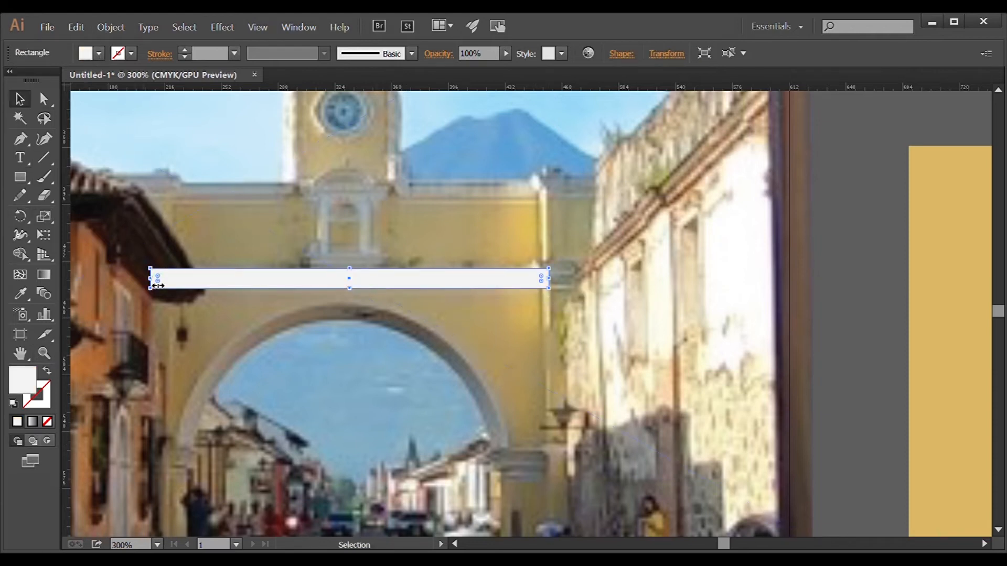
left_click_drag(150, 278, 125, 278)
left_click_drag(548, 279, 545, 278)
- Duplicate the ledge band at the wall's upper edge, then recolour it semi-transparent blue and place it over the lower ledge as shading
left_click_drag(178, 273, 230, 189)
left_click(908, 227)
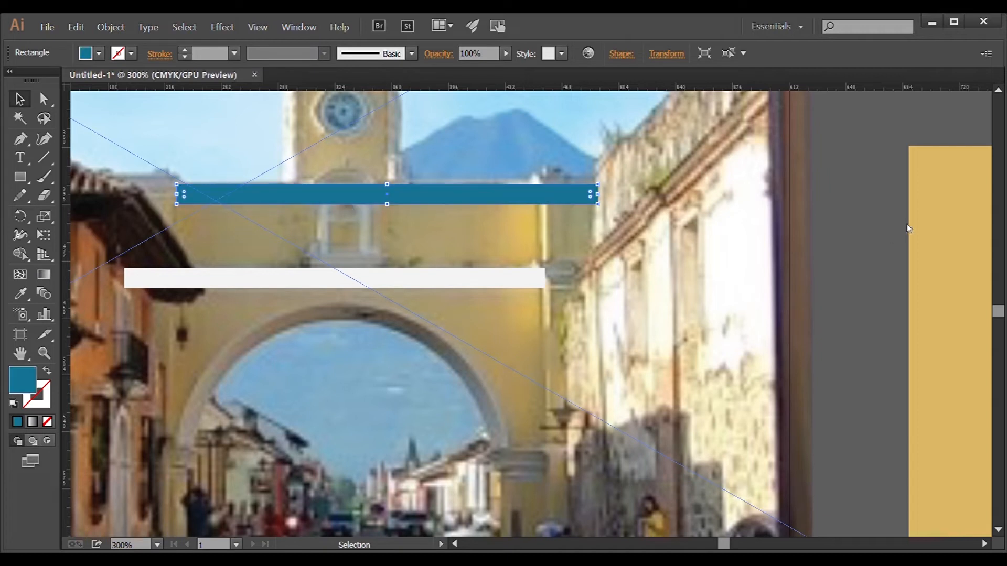
left_click(505, 53)
left_click_drag(501, 65, 461, 72)
left_click_drag(441, 192, 399, 276)
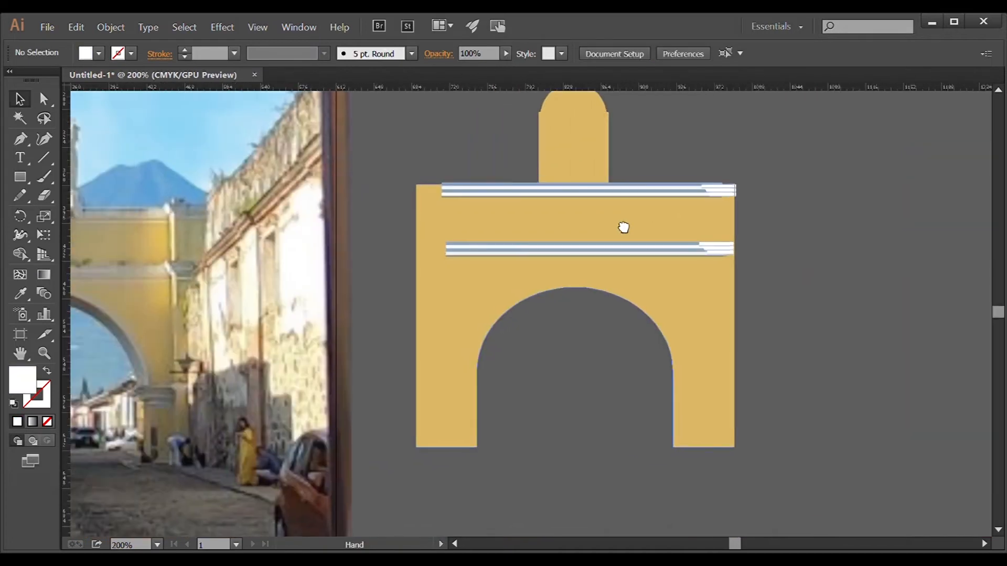
- Draw a tall rectangle over the photo's side column, move it to the illustrated wall's right end and fill it with a sampled yellow
key("m")
left_click_drag(169, 211, 195, 463)
key("v")
left_click_drag(179, 341, 722, 229)
key("i")
left_click(638, 219)
left_click(187, 233)
- Send the column strip behind the ledge bands and resize it to match the right end of the arch wall down to its base
key("v")
left_click(696, 235, "shift")
key("ctrl+shift+[")
key("ctrl+shift+a")
left_click(718, 330)
left_click_drag(708, 313, 704, 313)
left_click_drag(718, 438, 719, 448)
scroll(488, 252, "right", 5)
key("ctrl+shift+a")
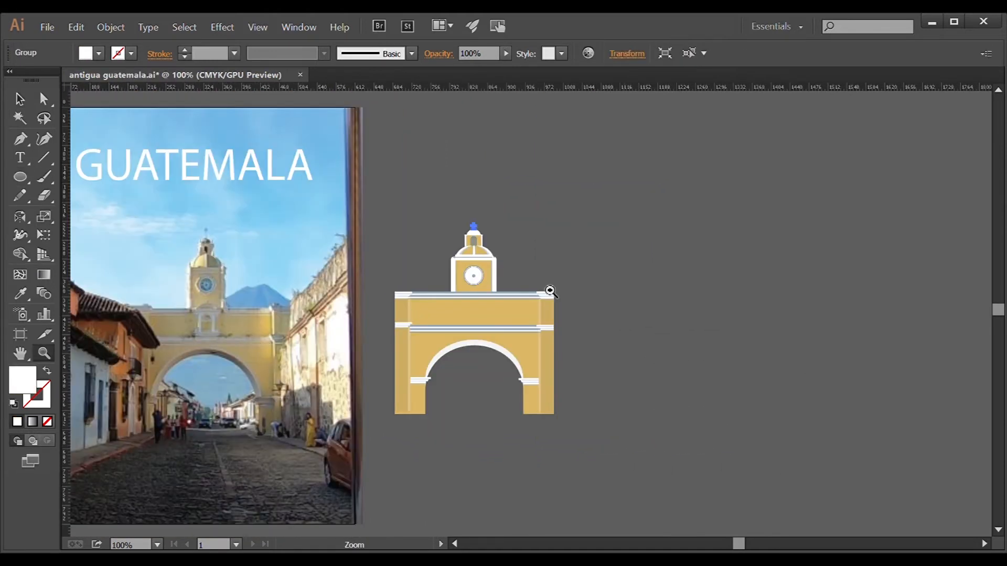
- Draw a flat white rectangle over the photo as the base of the niche below the clock tower, adjusting its width
left_click(487, 335)
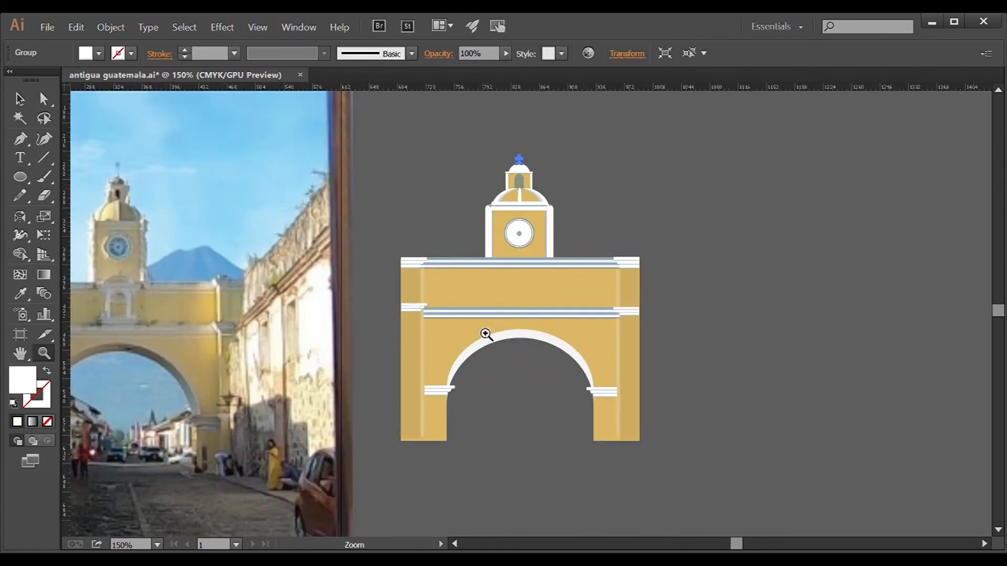
left_click_drag(181, 321, 306, 312)
left_click(269, 308)
left_click(581, 321)
left_click_drag(20, 177, 68, 180)
left_click_drag(377, 319, 452, 333)
left_click_drag(452, 333, 458, 333)
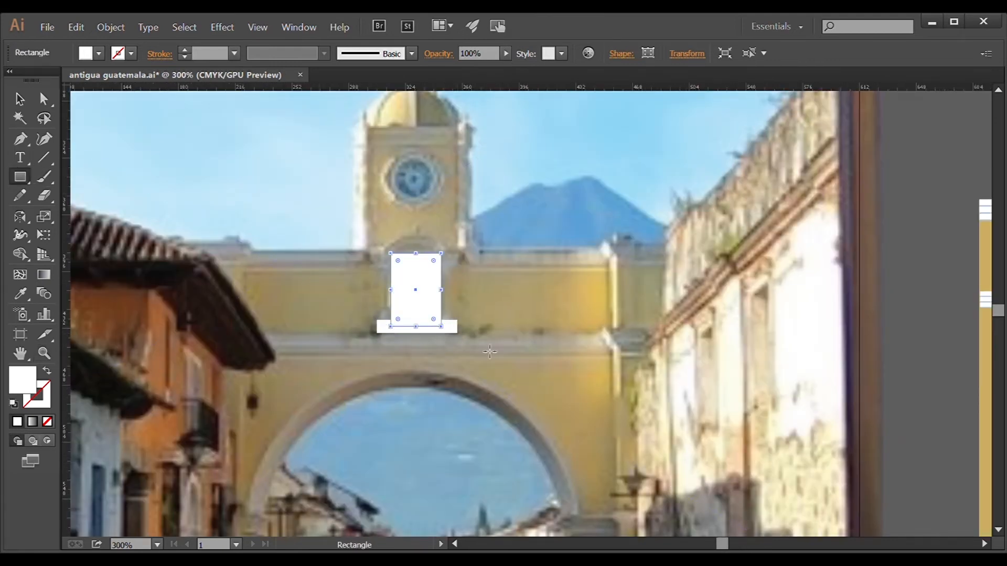
- Draw the niche opening with rounded ends inside the white upright and give it the ledges' semi-transparent blue
mouse_move(399, 268)
left_mouse_down()
mouse_move(425, 323)
mouse_move(439, 327)
mouse_move(404, 283)
mouse_move(407, 294)
left_mouse_up()
left_click(44, 99)
key("i")
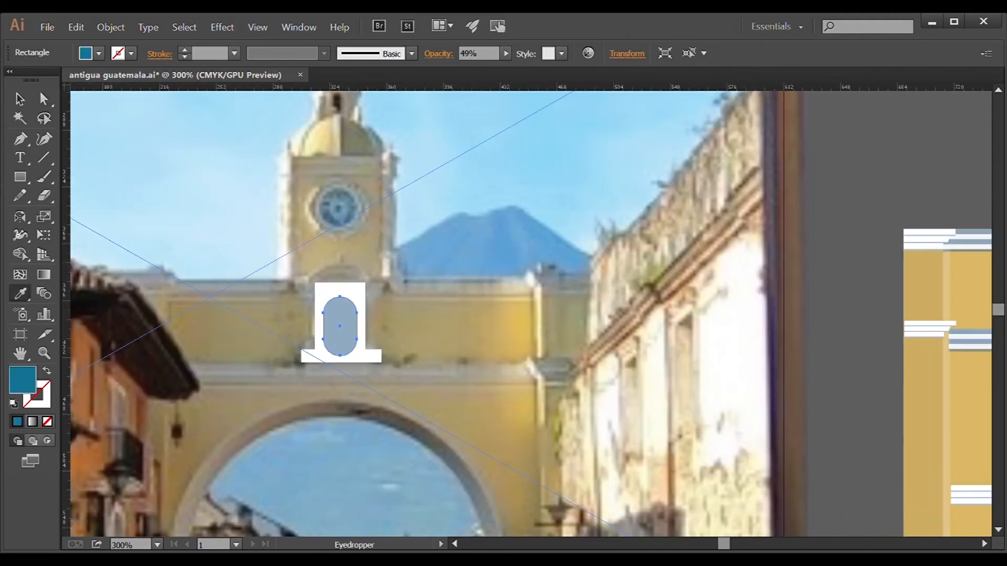
- Select the niche base and opening together and move them from the photo towards the illustrated arch
key("v")
left_click(373, 360)
left_click(347, 325, "shift")
left_click_drag(347, 325, 477, 288)
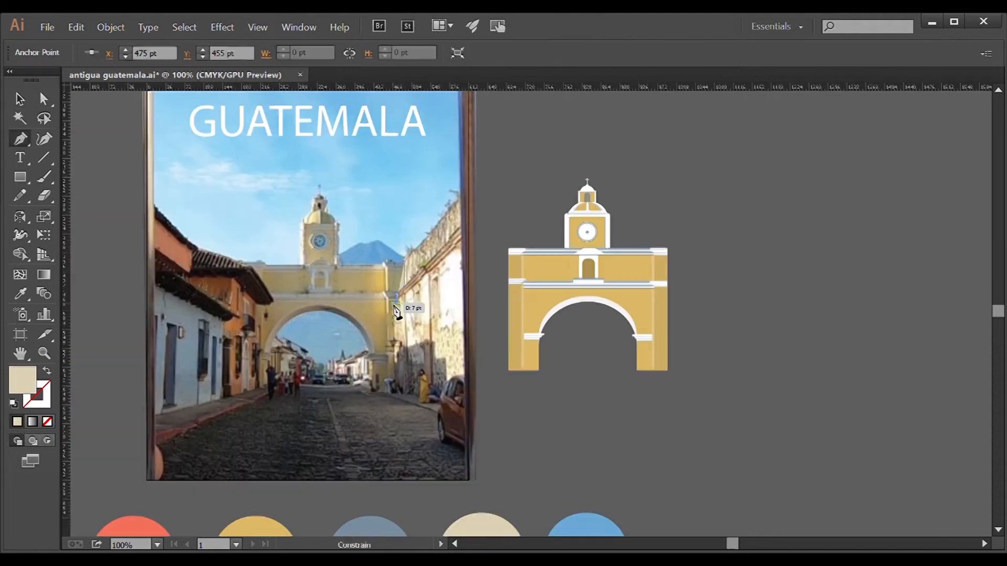
- Trace the wall of the building right of the arch as a closed beige shape with the Pen tool
left_click(395, 298)
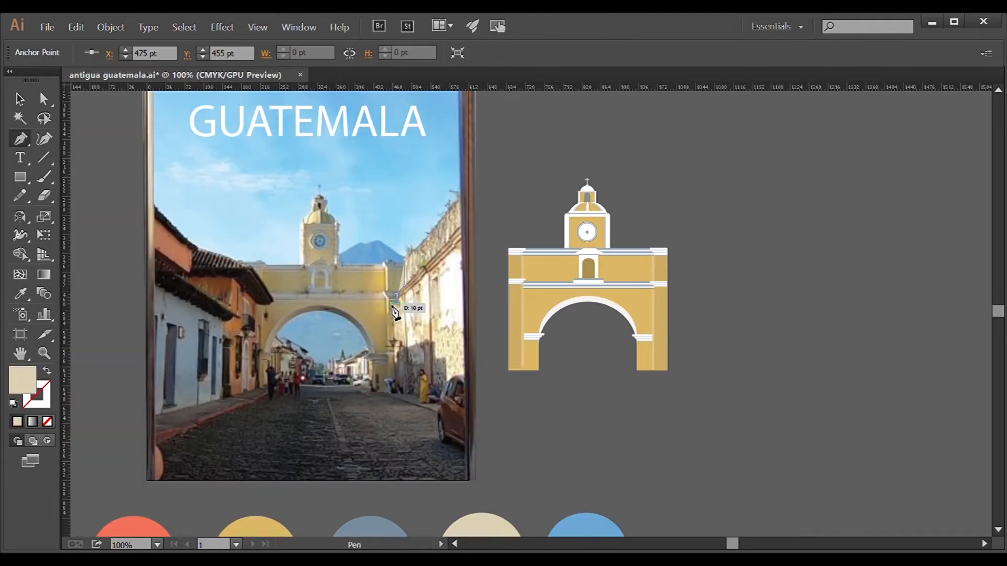
left_click_drag(402, 396, 398, 395)
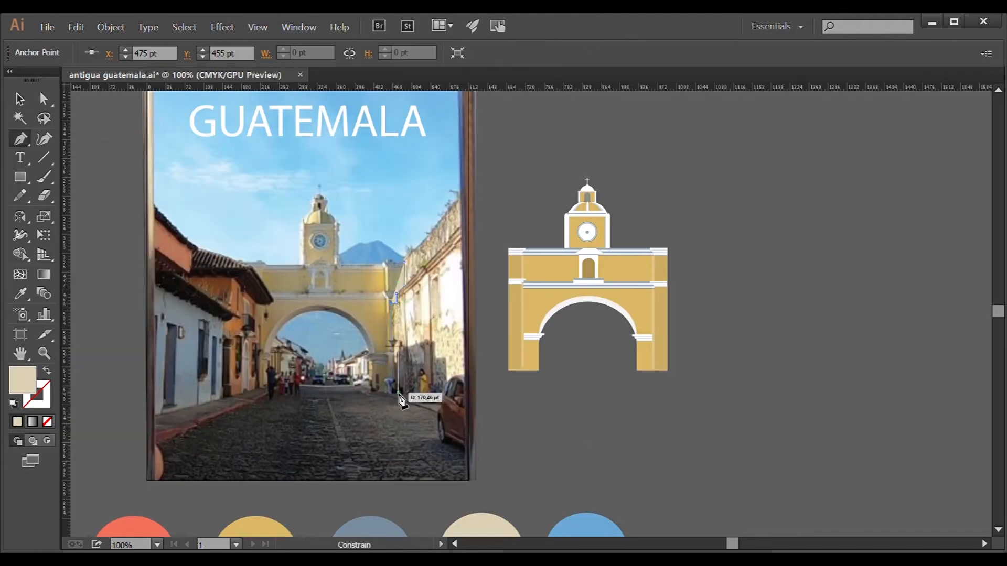
left_click(392, 392)
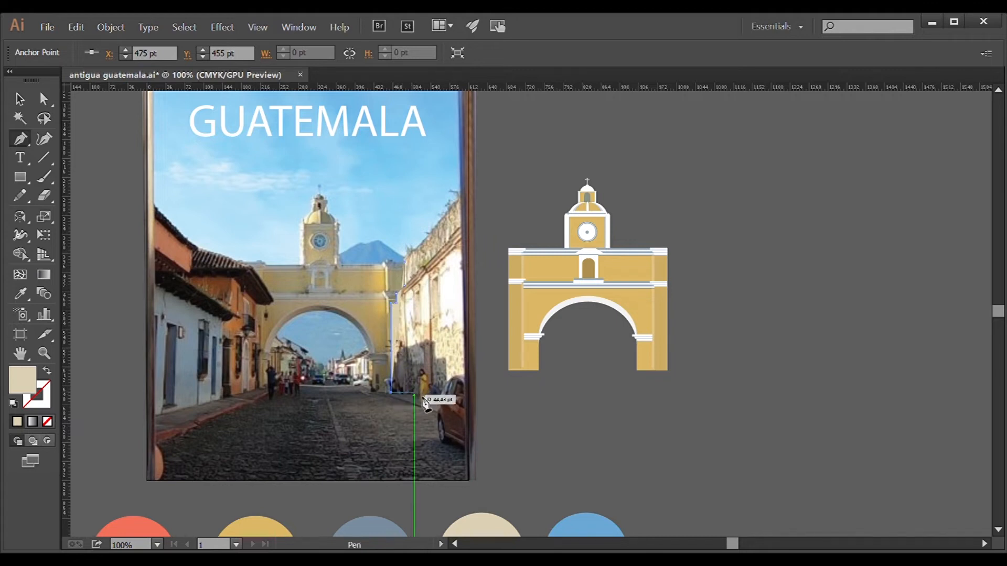
left_click(468, 414)
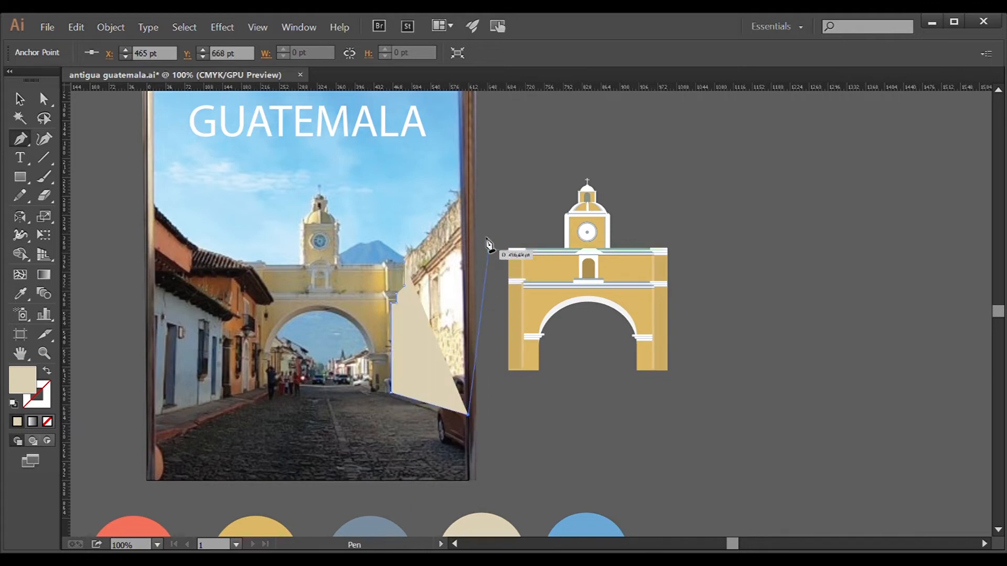
left_click(468, 198)
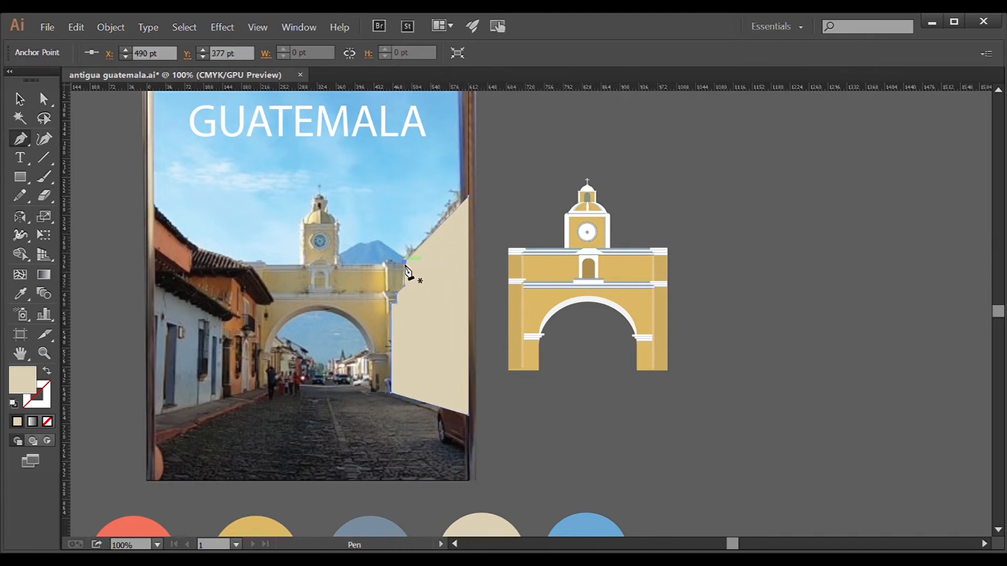
- Lower the beige wall shape's opacity to 20% so the photo can be traced through it
left_click(18, 99)
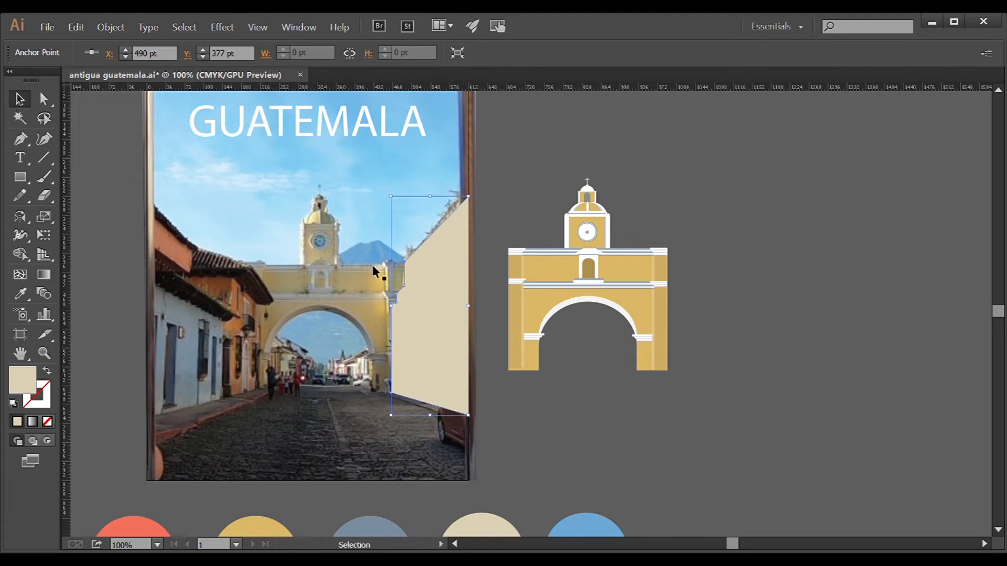
left_click(424, 331)
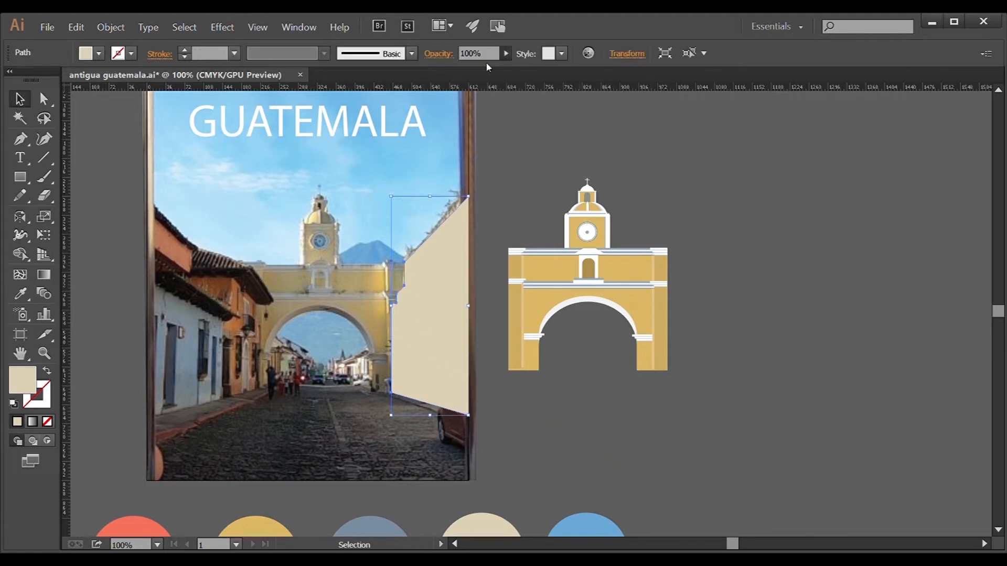
left_click_drag(461, 71, 451, 72)
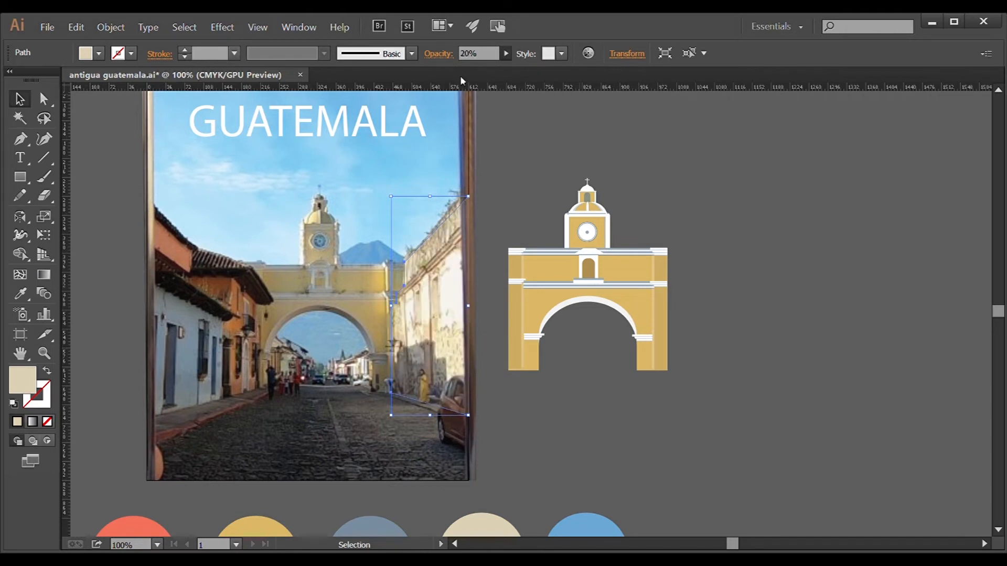
left_click(525, 122)
- Trace a thin stepped cornice strip along the slanted moulding of the right building with the Pen tool
left_click(45, 355)
left_click(447, 322)
left_click(560, 265)
left_click(536, 285)
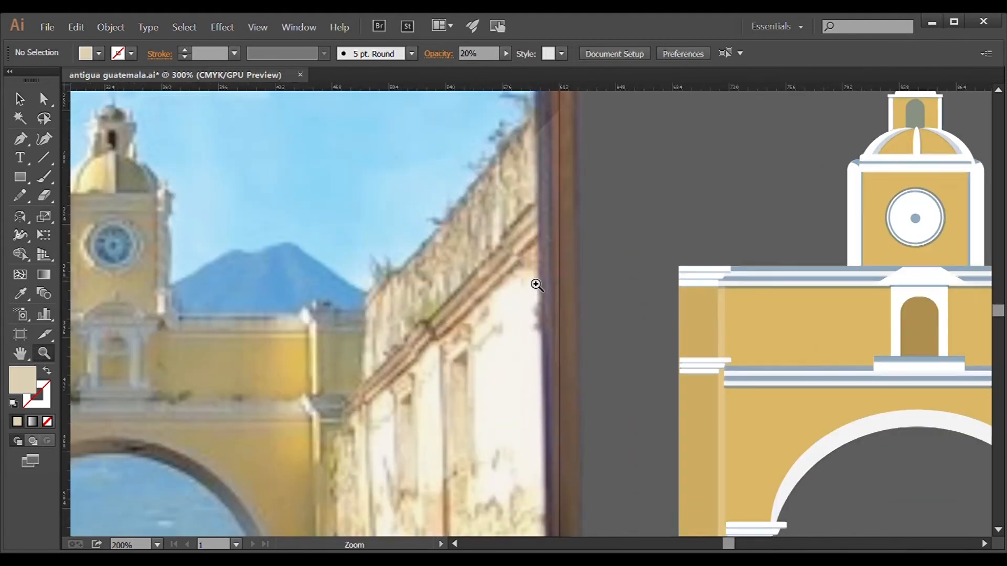
left_click(507, 311)
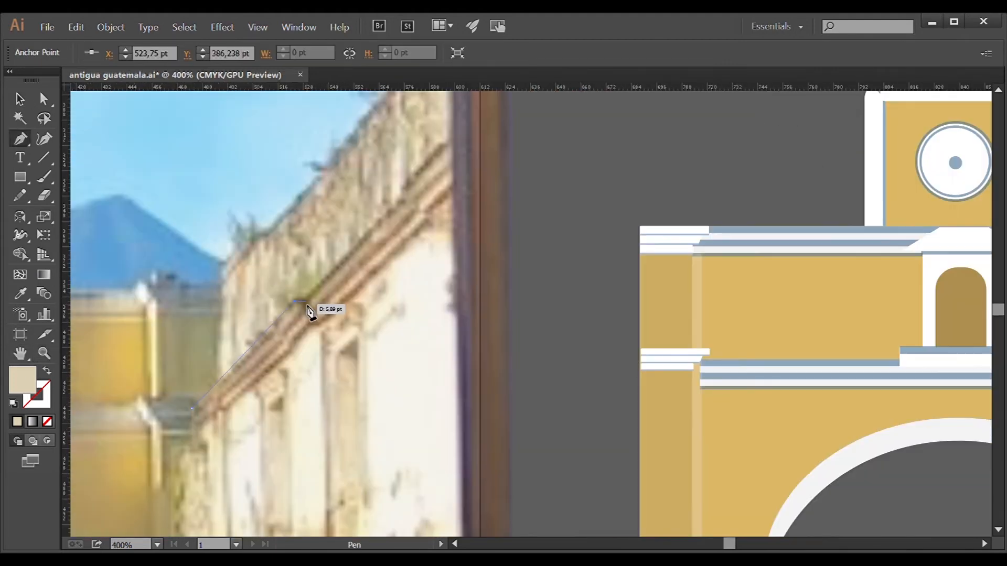
left_click(307, 301, "shift")
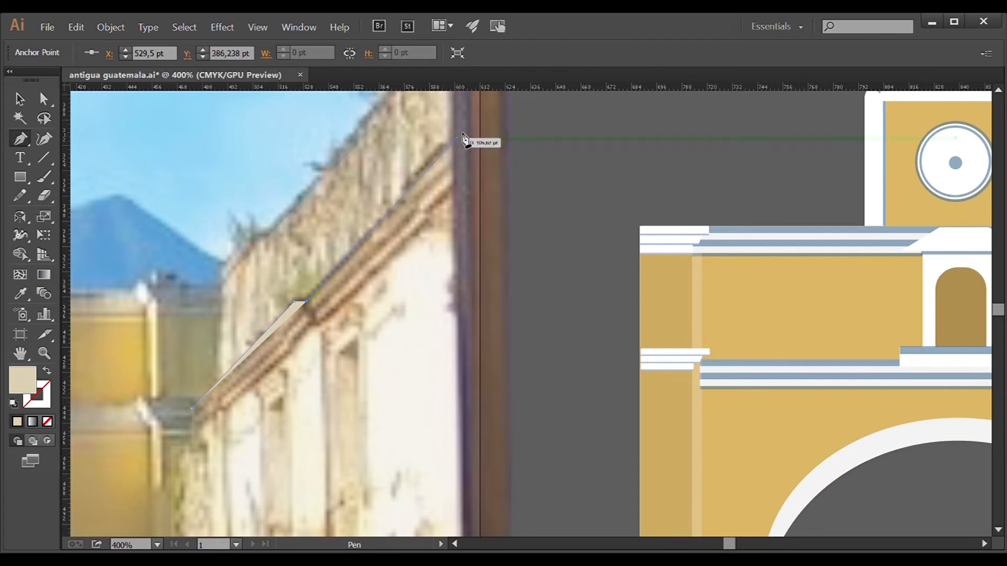
left_click(481, 108)
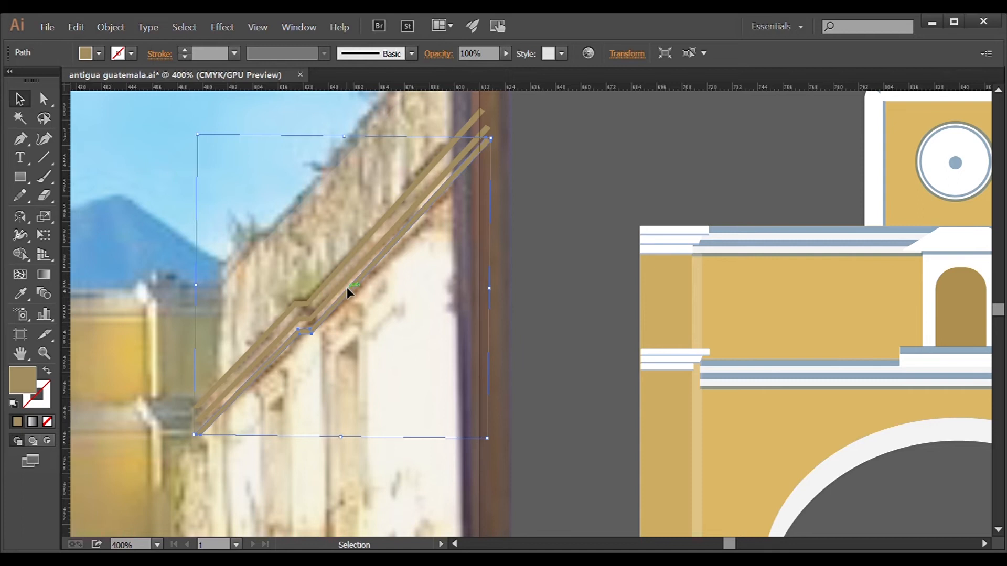
- Nudge the brown cornice strips into evenly spaced parallel lines along the right building's slanted moulding
key("Down")
key("Right")
key("Right")
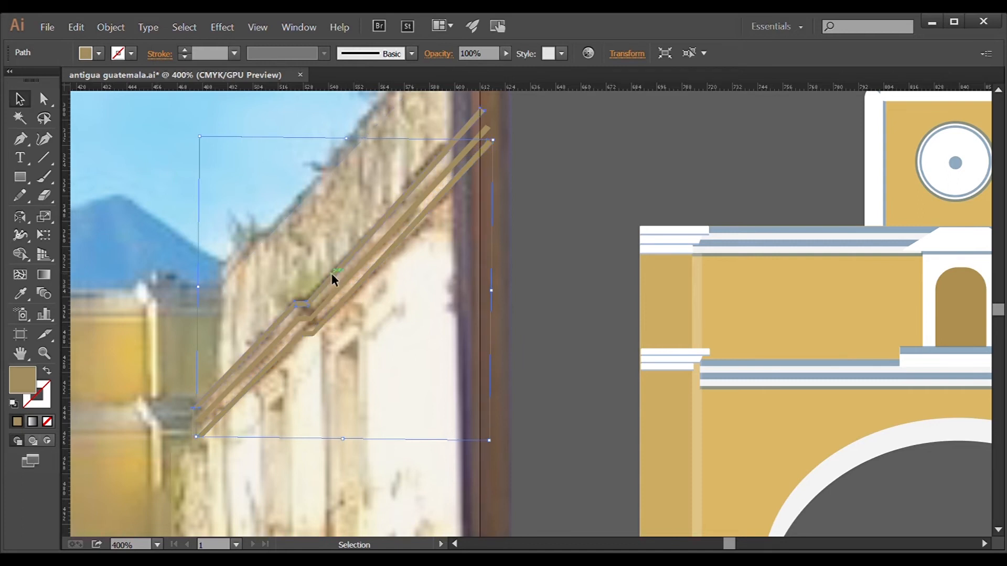
left_click(331, 274)
left_click(307, 318)
key("Left")
left_click(306, 336)
key("Left")
left_click_drag(310, 341, 310, 325)
left_click(535, 149)
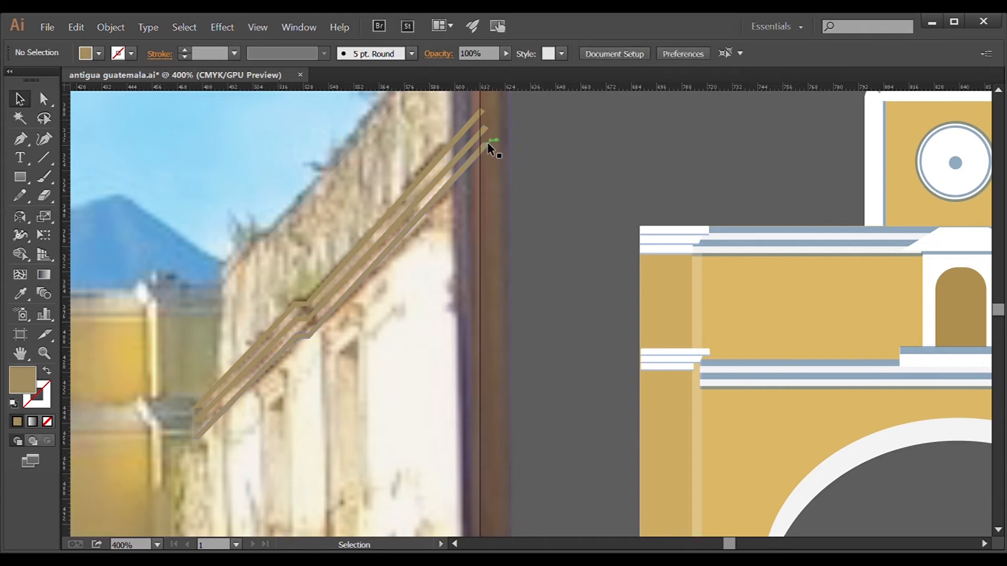
- Trace a narrow brown vertical strip on the right building's wall, running from beneath the cornice's step to the pavement line
key("space")
left_click_drag(426, 324, 422, 218)
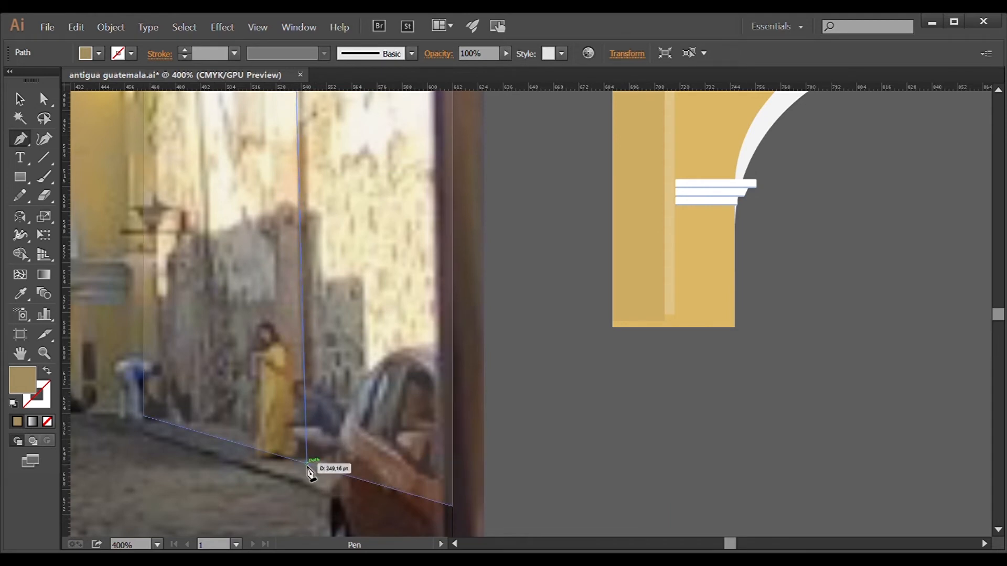
left_click(306, 467)
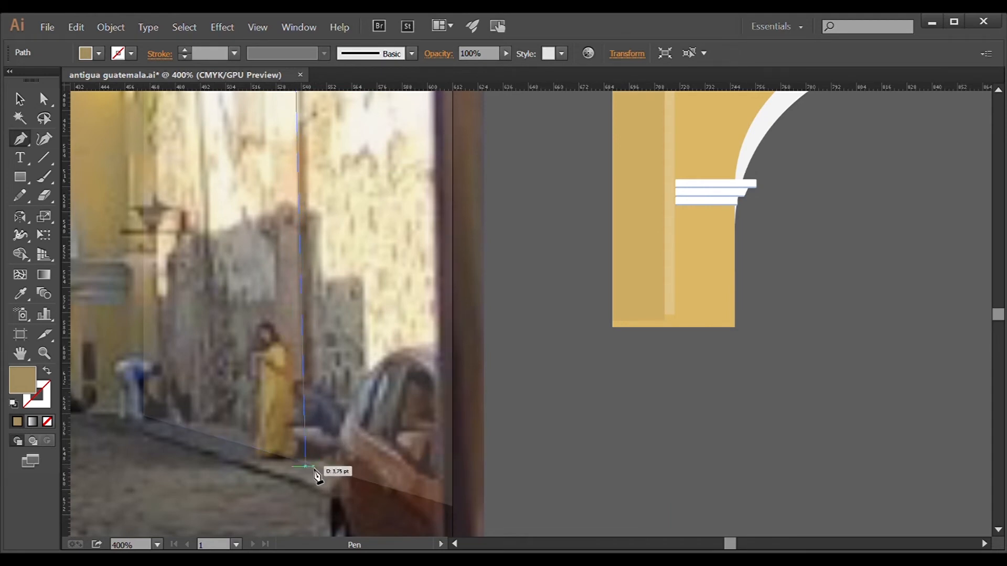
left_click(317, 478)
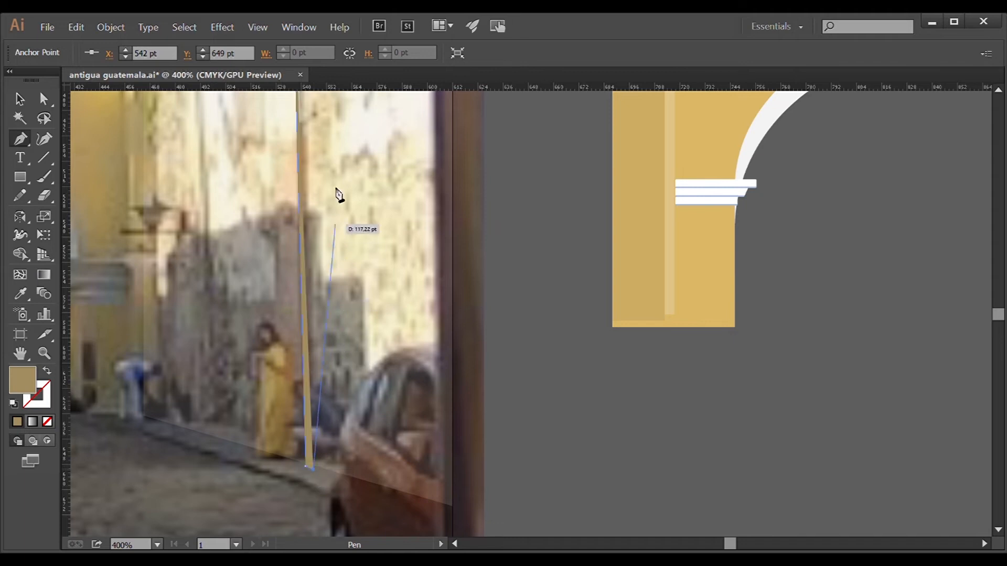
scroll(346, 404, "up", 5)
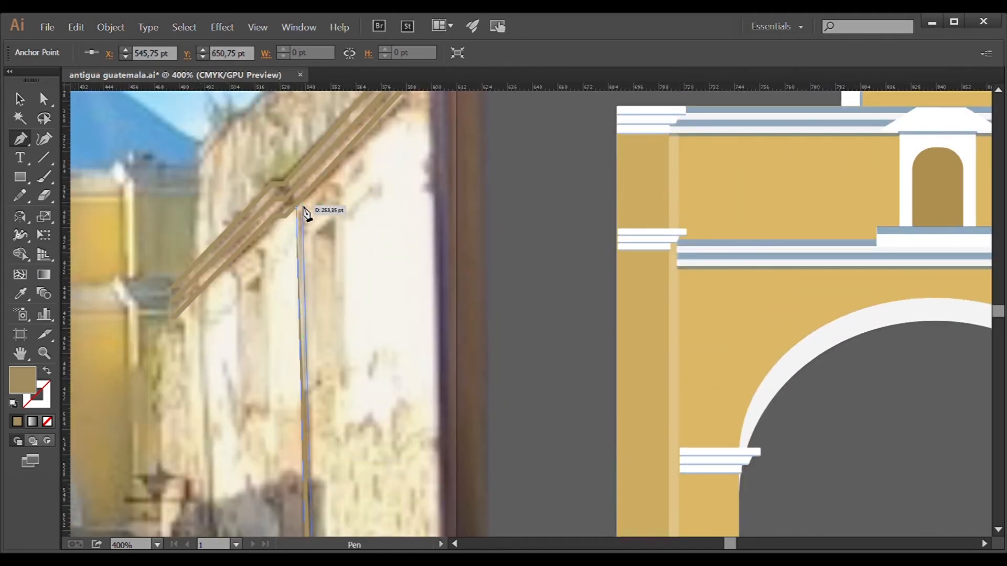
left_click(303, 203)
key("v")
left_click(489, 180)
- Trace a second narrow brown vertical strip nearer the arch, from the cornice down to the base of the building's wall
left_click_drag(248, 290, 295, 194)
left_click(20, 139)
left_click(251, 204)
scroll(278, 341, "down", 3)
scroll(278, 341, "left", 1)
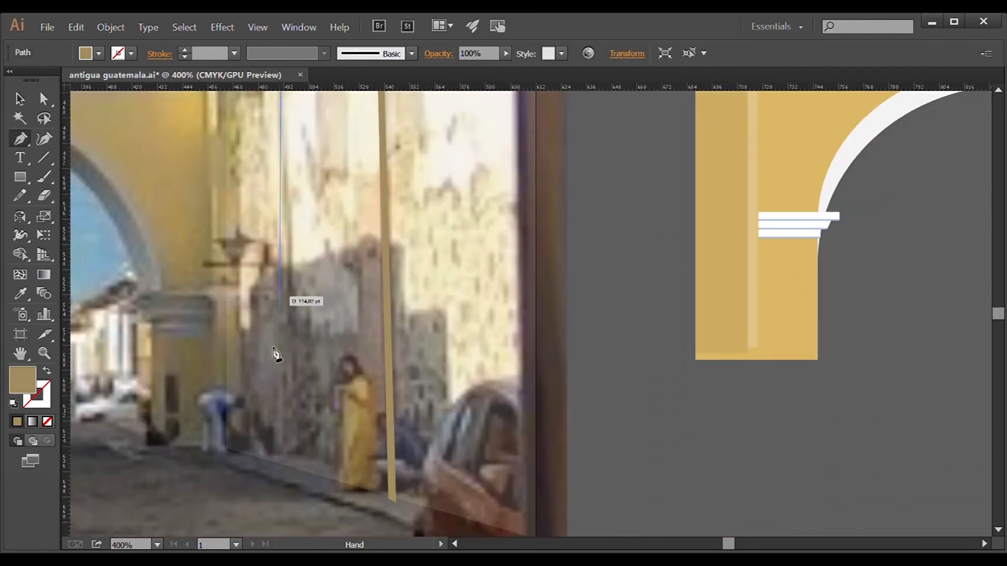
left_click(281, 464)
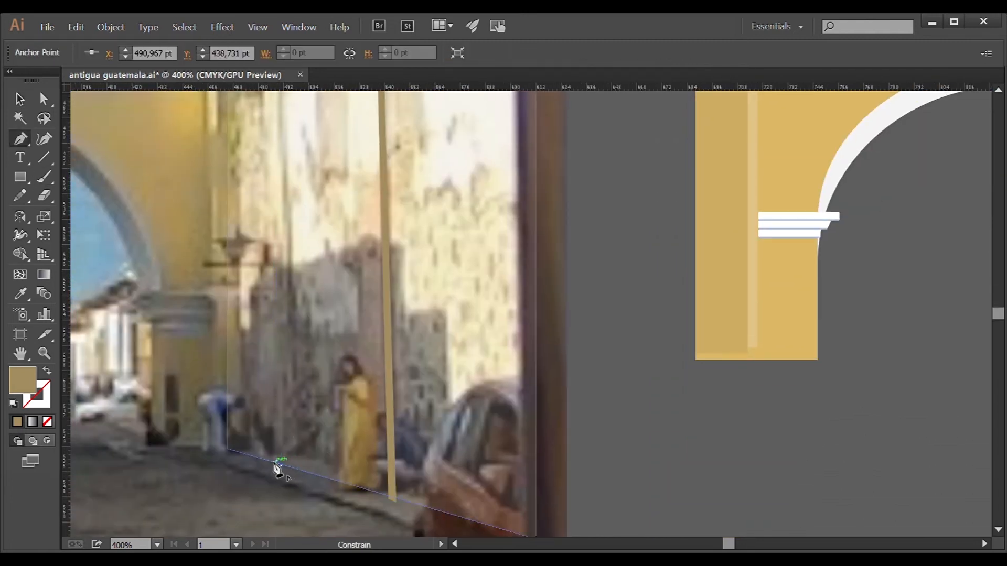
left_click_drag(268, 291, 238, 507)
left_click(247, 269)
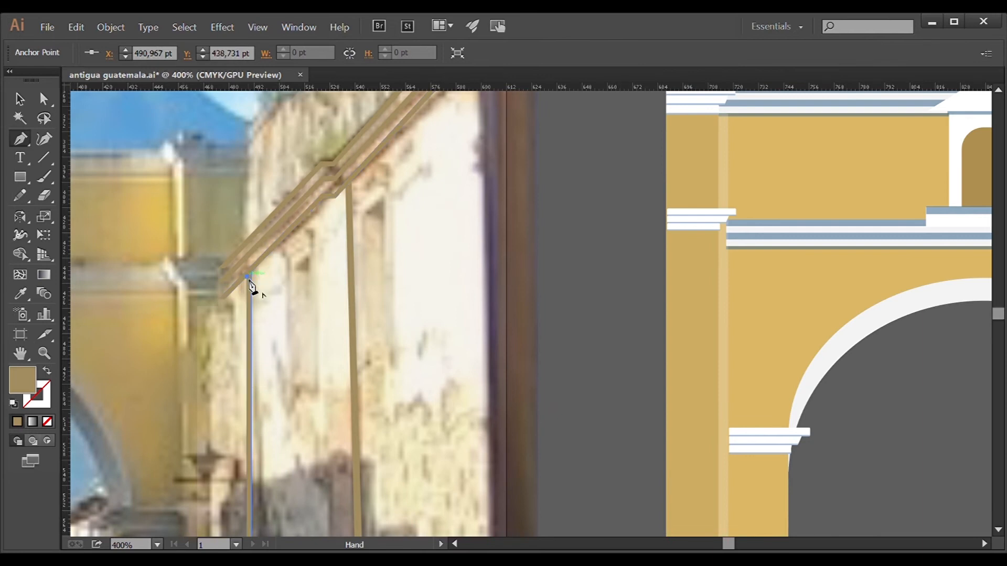
key("v")
left_click(595, 251)
- Trace the right building's window recesses with the Pen tool and restore the beige wall's opacity to 100%
left_click(21, 139)
left_click(315, 249)
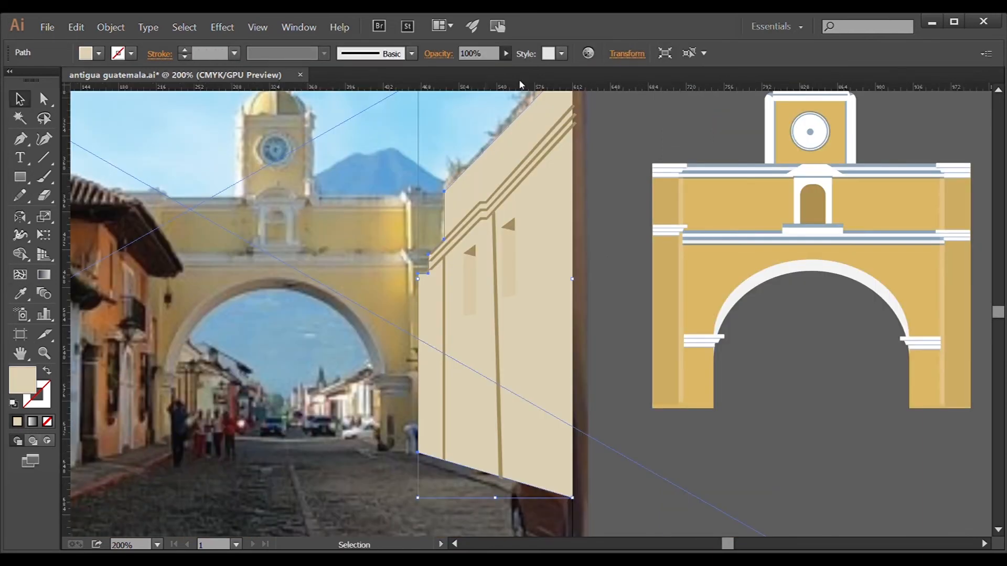
left_click(622, 157)
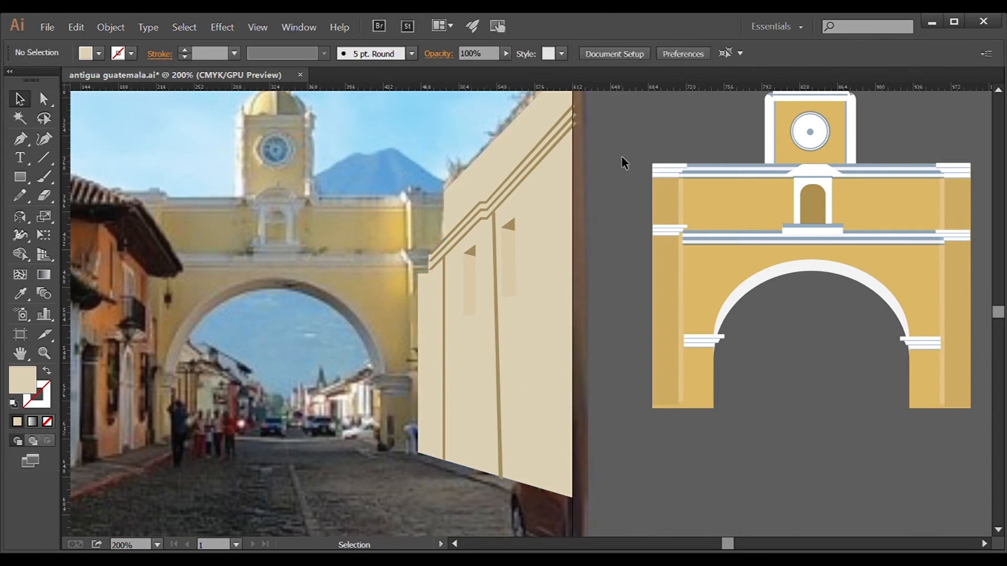
- Move the grouped beige building off the photo and set it against the right side of the illustrated arch
mouse_move(469, 288)
left_mouse_down()
mouse_move(682, 386)
mouse_move(687, 344)
mouse_move(355, 288)
mouse_move(691, 288)
mouse_move(735, 230)
mouse_move(723, 321)
mouse_move(744, 310)
mouse_move(742, 301)
mouse_move(695, 329)
mouse_move(707, 324)
left_mouse_up()
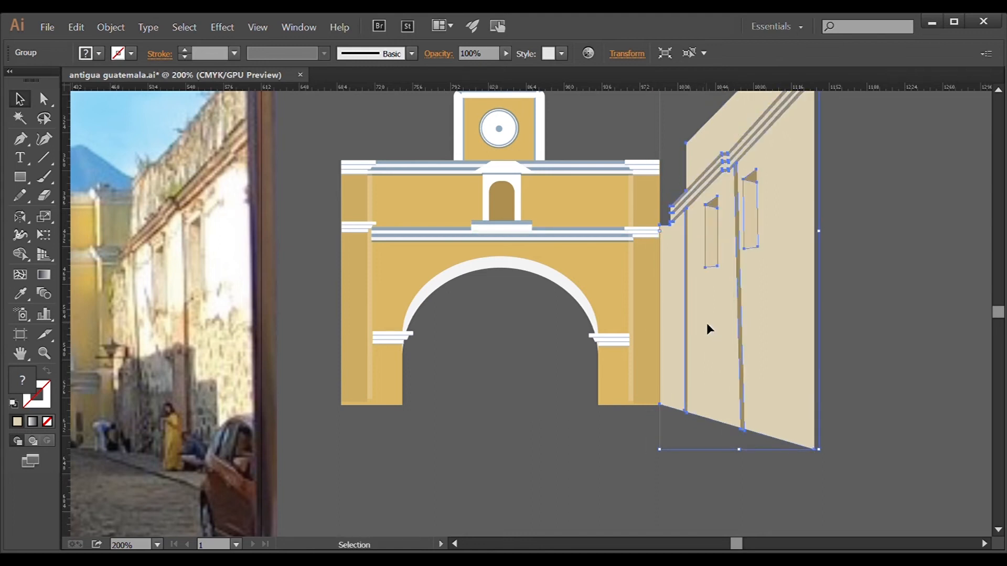
left_click_drag(706, 324, 686, 328)
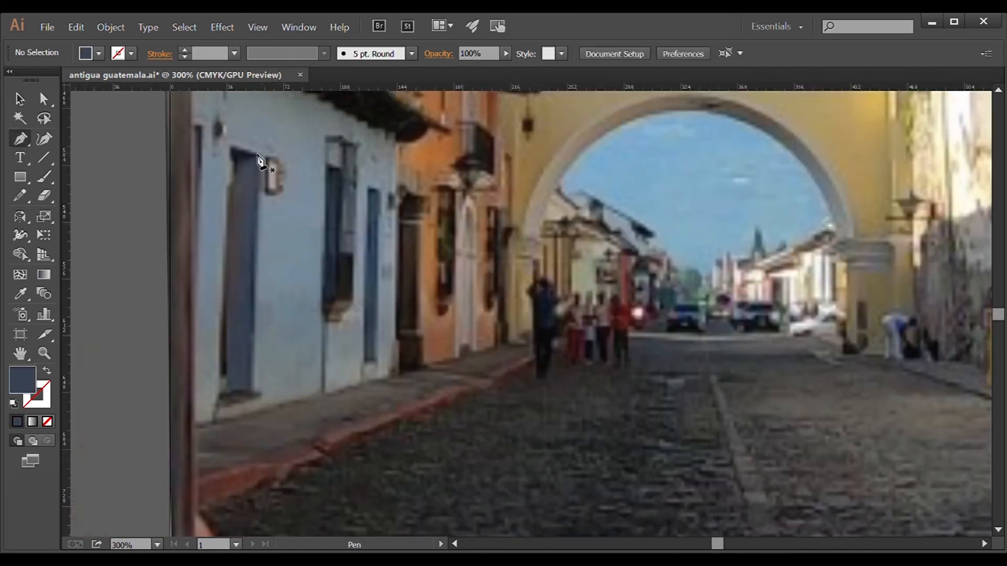
- Trace the blue building's front door as a tall dark slate-blue shape and move it beside the door in the photo
left_click(257, 157)
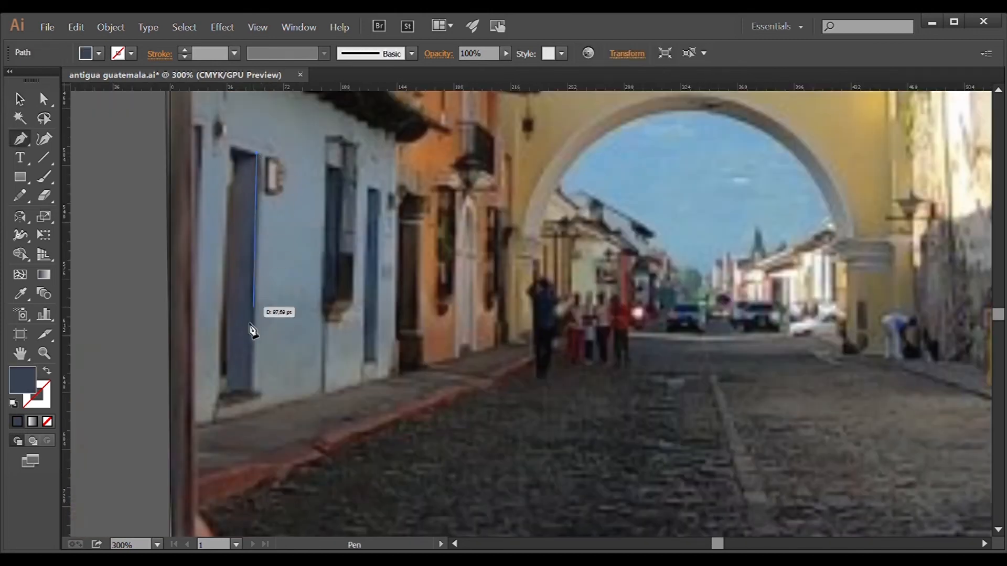
left_click(257, 391)
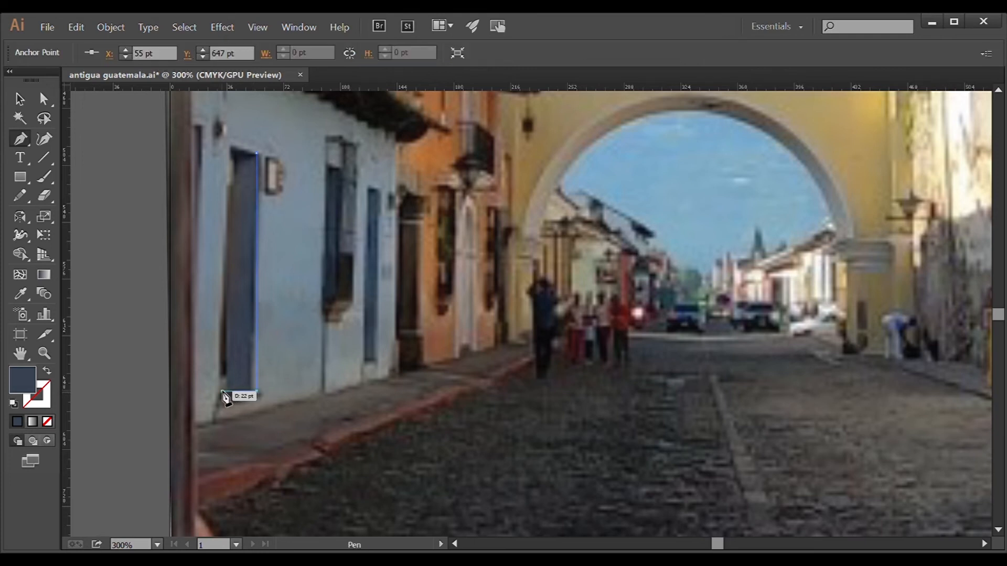
left_click(221, 391)
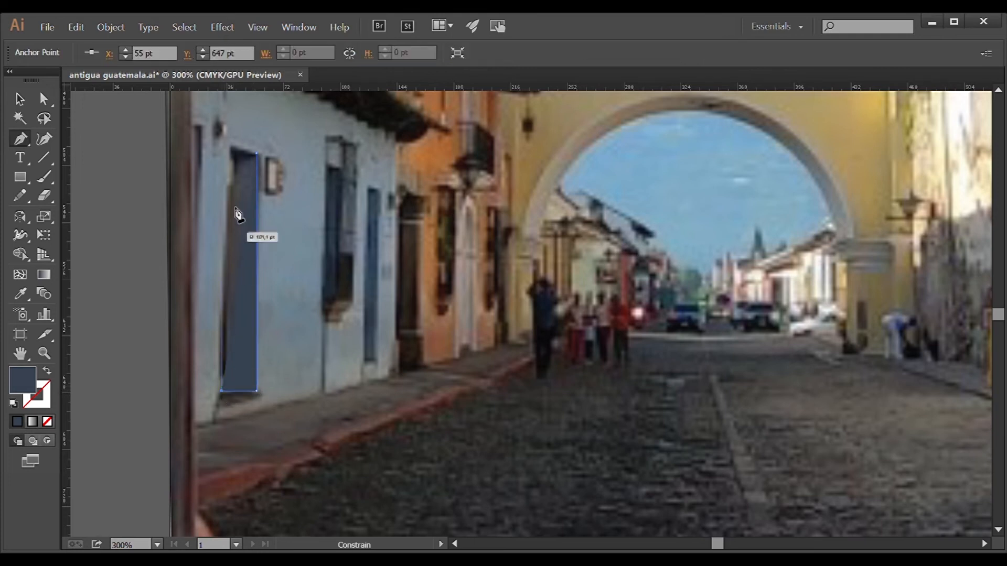
left_click(230, 149, "shift")
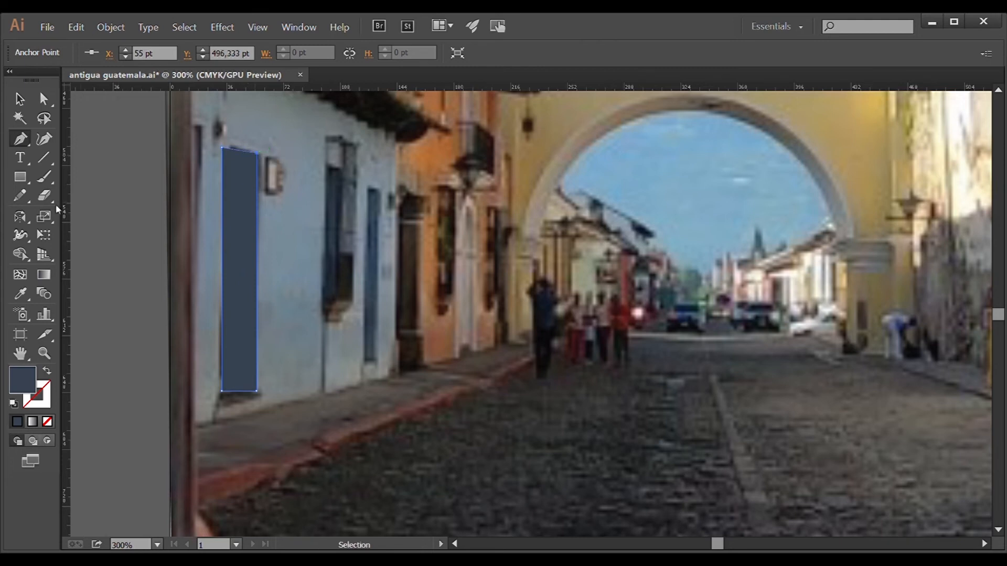
key("a")
left_click_drag(245, 211, 293, 209)
- Trace a small triangle at the top of the photo's front doorway and fill it with black sampled from the roof's underside
key("z")
left_click(353, 222)
key("p")
left_click(407, 230)
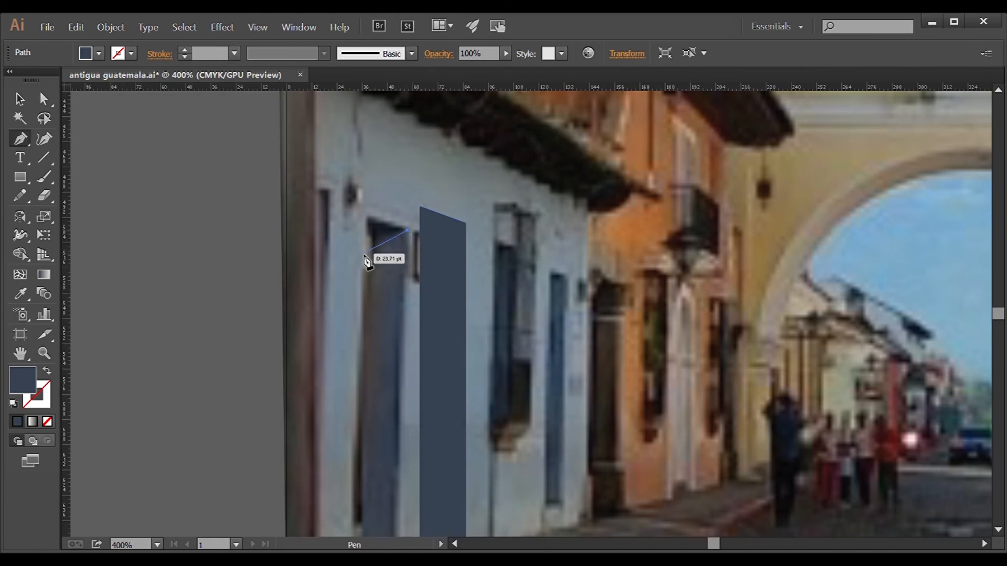
left_click(364, 255)
left_click(364, 216)
left_click(408, 230)
left_click(24, 295)
left_click(480, 134)
- Move the black triangle onto the top of the traced slate-blue door
left_click(26, 101)
left_click(226, 210)
left_click_drag(376, 235, 466, 223)
left_click(227, 260)
left_click(44, 100)
left_click(195, 223)
- Trace the doorstep below the front door with the Pen tool, using the brown sampled from the photo's doorstep
key("space")
left_click_drag(458, 439, 445, 257)
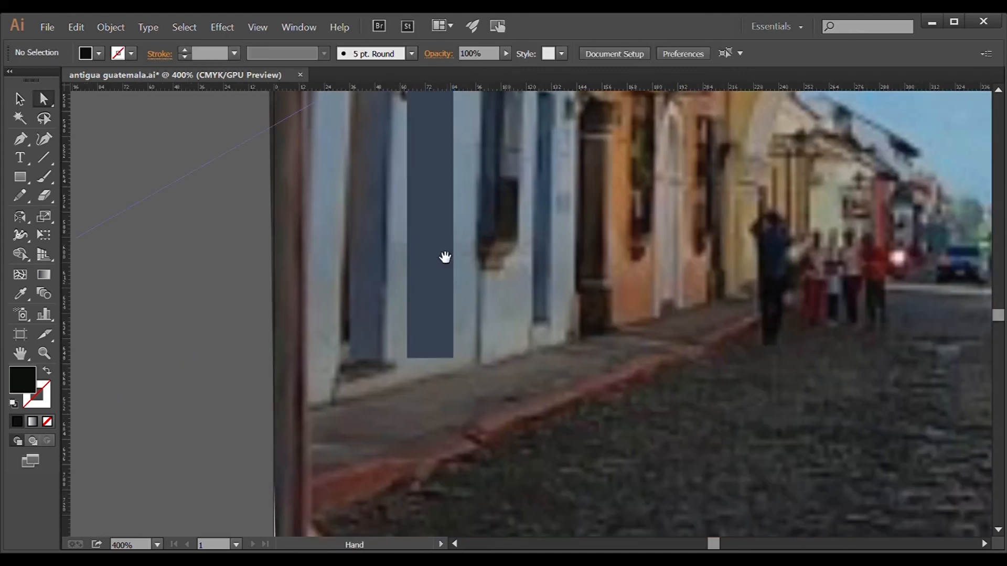
left_click(20, 293)
left_click(375, 380)
left_click(26, 141)
left_click(389, 363)
left_click(341, 384)
left_click(341, 366)
left_click(389, 364)
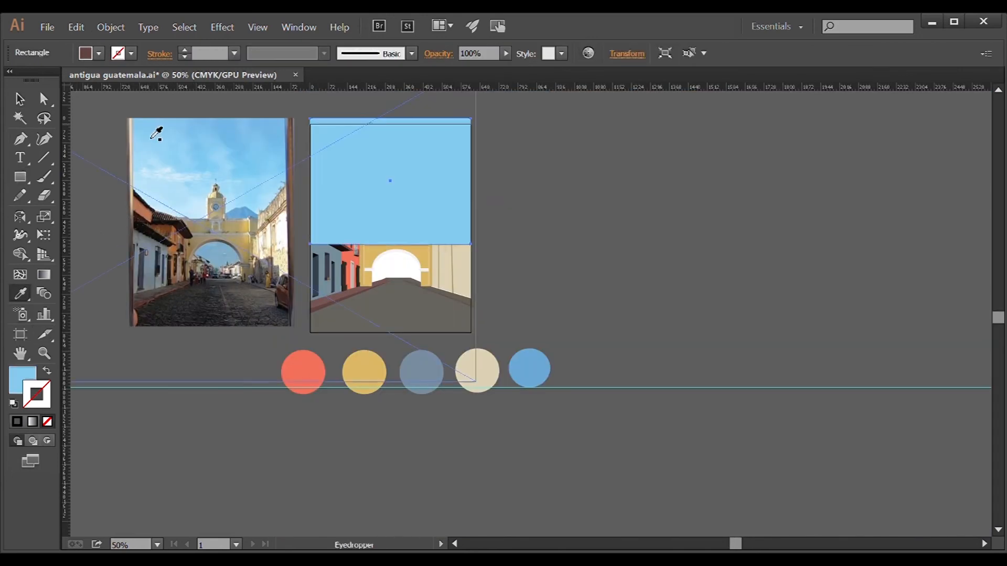
- Place the sky-blue rectangle behind the artwork and trace the volcano in the photo as a closed shape extending below its slopes
left_click(20, 98)
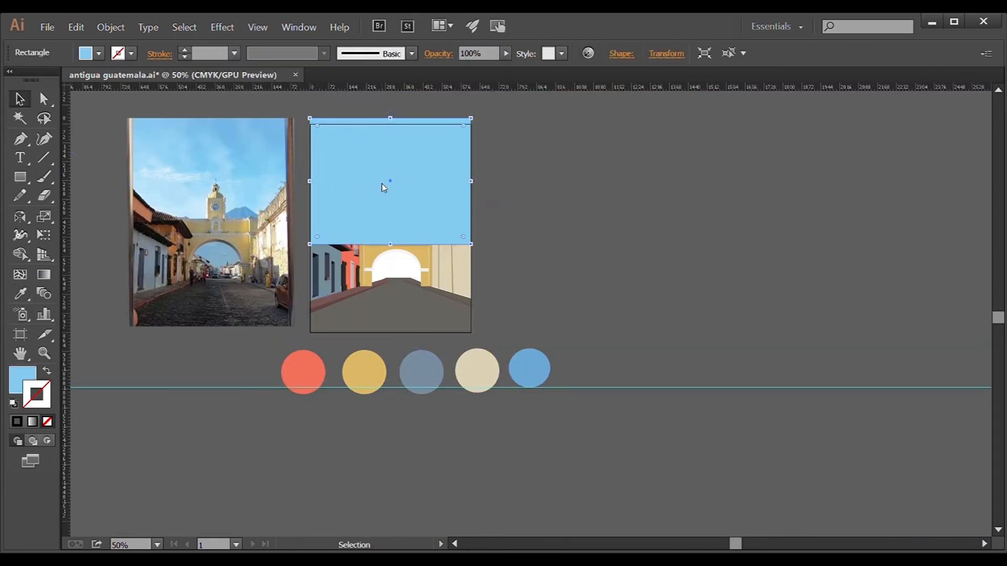
left_click_drag(218, 221, 239, 218)
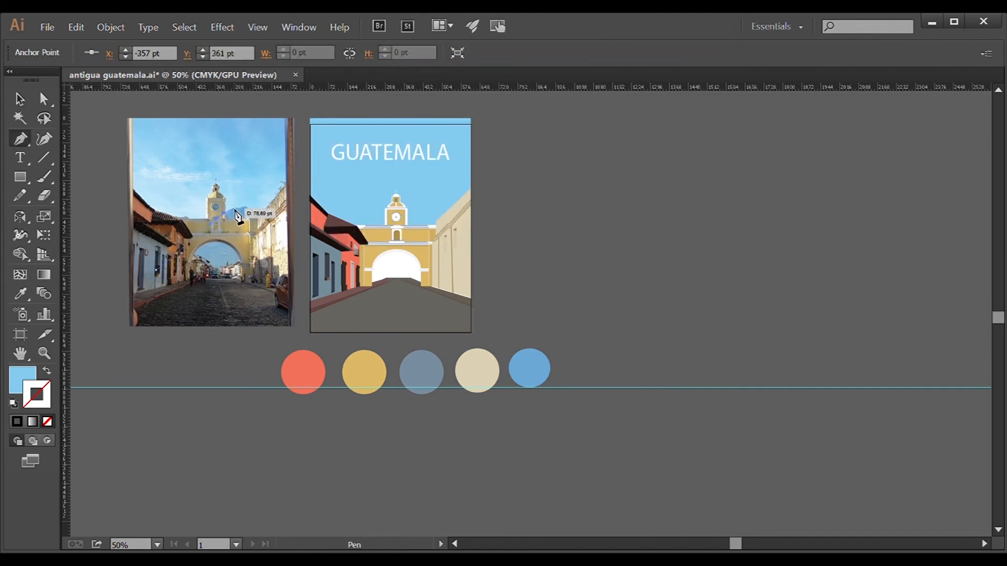
left_click_drag(251, 215, 275, 231)
left_click(269, 223)
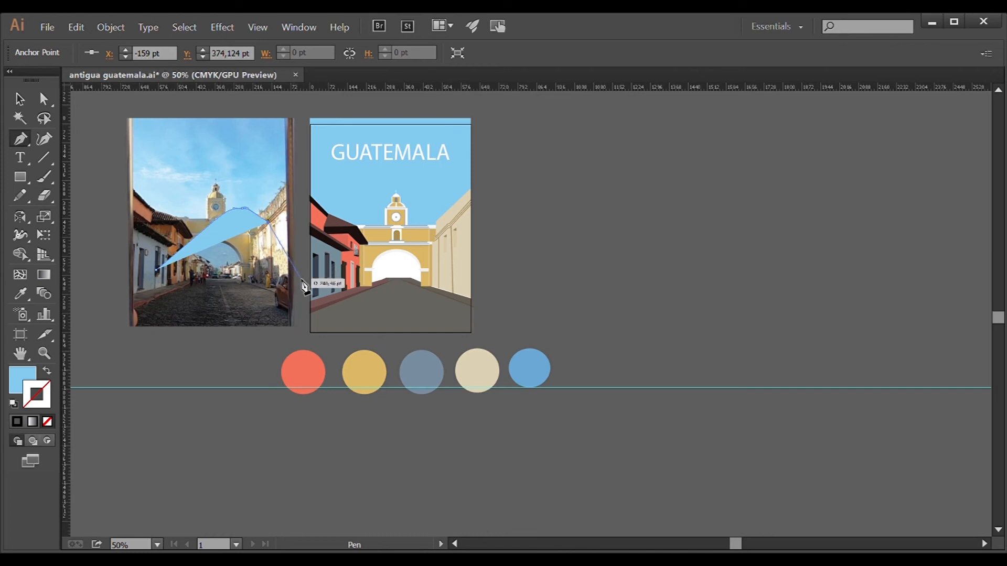
left_click(300, 278)
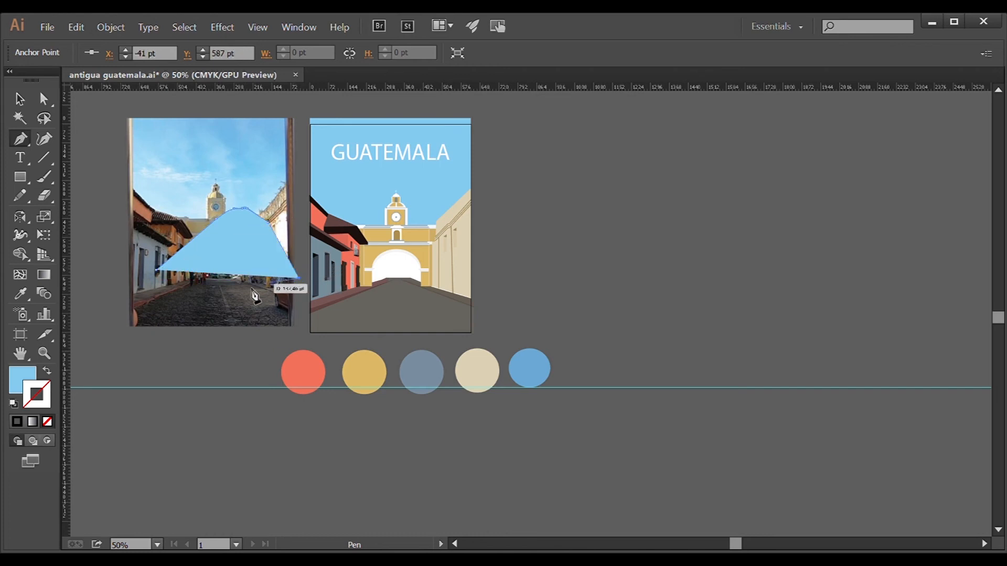
left_click(150, 288)
left_click(156, 271)
- Colour the volcano with the brighter blue palette circle, move it onto the poster and send it to the back with the sky
key("i")
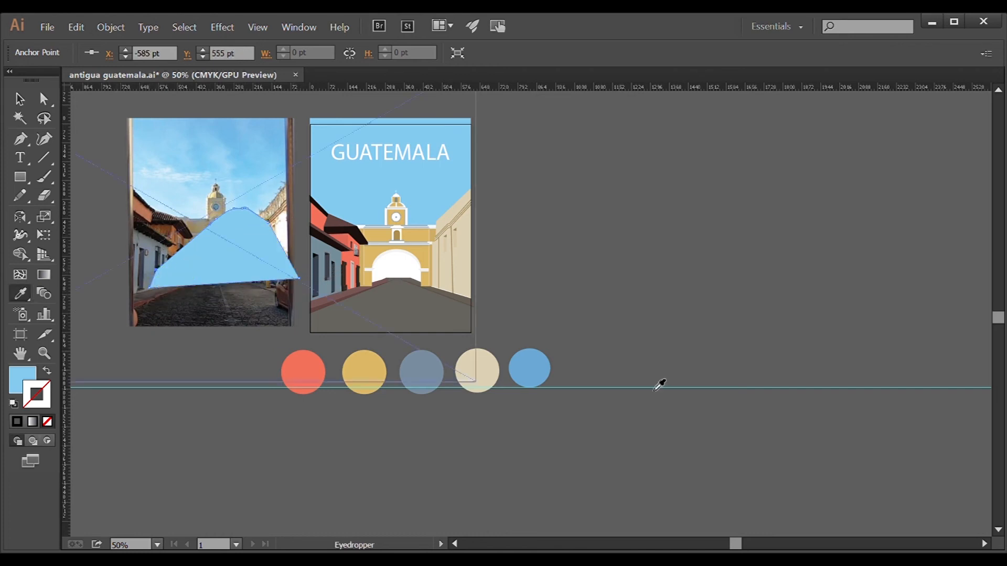
left_click(533, 369)
key("v")
left_click_drag(233, 257, 394, 254)
left_click(433, 186, "shift")
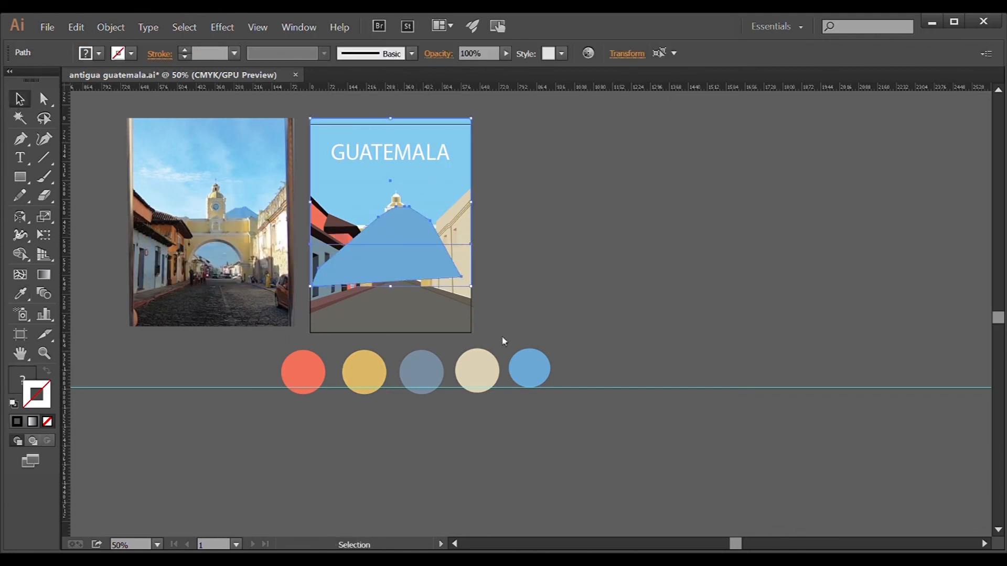
key("ctrl+shift+bracketleft")
left_click(602, 371)
left_click(396, 274)
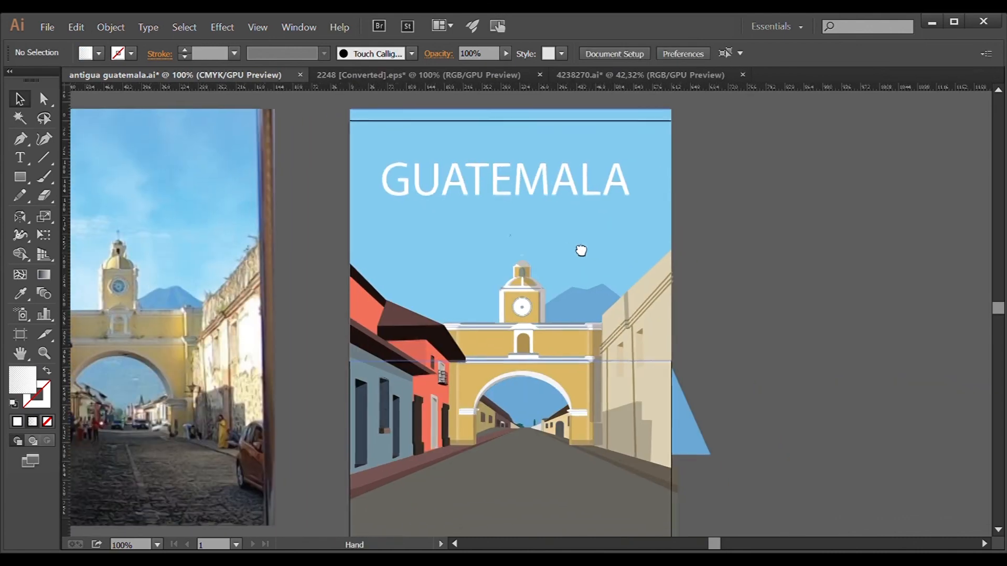
- Draw a curved white plume with the Pen tool, rising from the clock tower and widening diagonally past the poster's right edge
left_click_drag(580, 250, 588, 276)
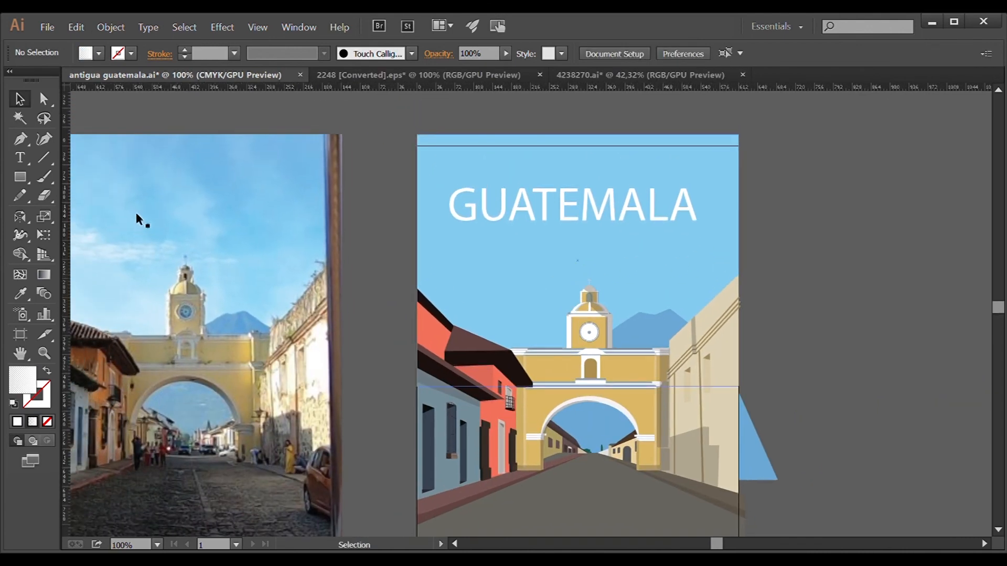
key("ctrl+shift+i")
key("ctrl+shift+i")
key("ctrl+shift+i")
left_click_drag(172, 226, 272, 207)
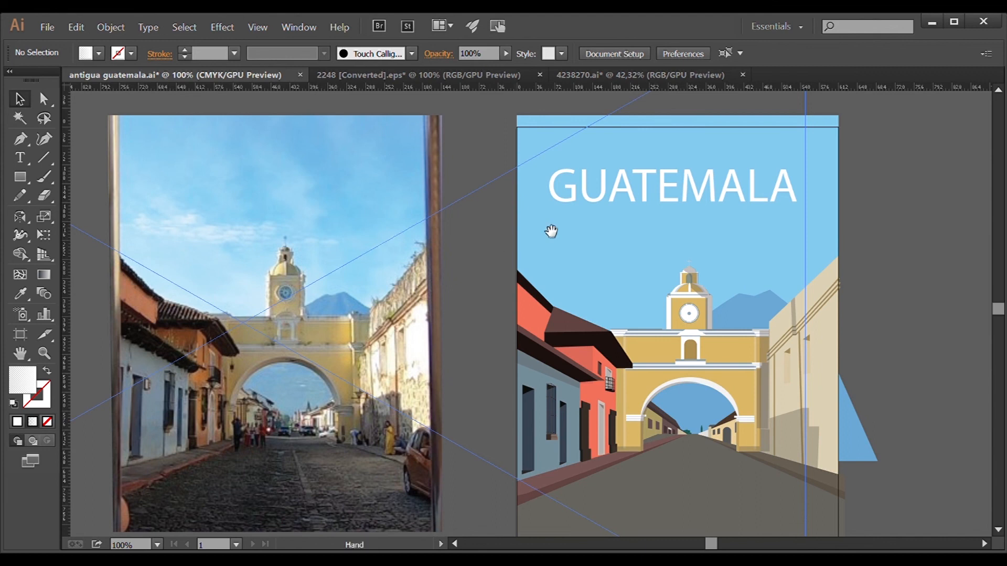
left_click_drag(551, 232, 297, 245)
left_click_drag(385, 295, 288, 267)
key("p")
left_click(324, 312)
left_click_drag(360, 281, 376, 274)
left_click_drag(383, 260, 394, 266)
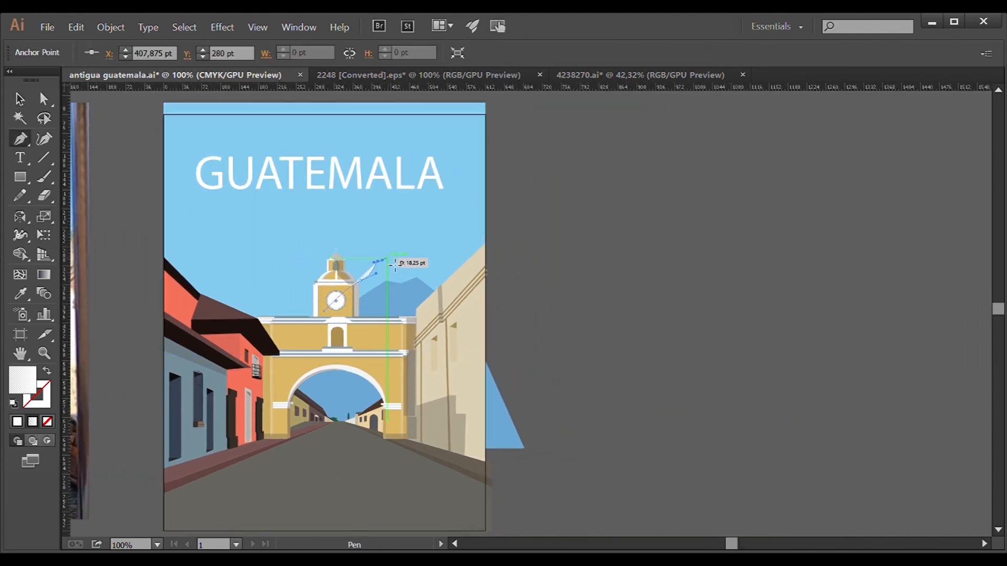
left_click_drag(403, 246, 413, 249)
left_click(445, 203)
left_click_drag(491, 167, 522, 159)
left_click(491, 166)
left_click_drag(513, 205, 374, 275)
left_click(329, 303)
left_click(20, 99)
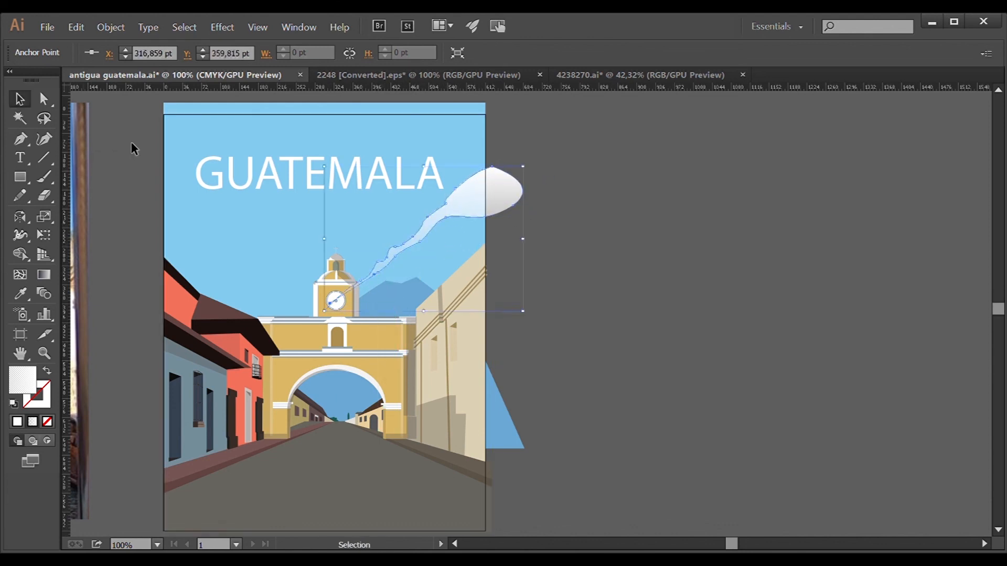
left_click(131, 144)
- Refine the plume's outline by adjusting its anchor points along the lower and upper edges
key("a")
left_click(491, 198)
left_click_drag(446, 217, 454, 226)
left_click_drag(395, 256, 382, 267)
left_click(457, 192)
left_click_drag(461, 184, 457, 180)
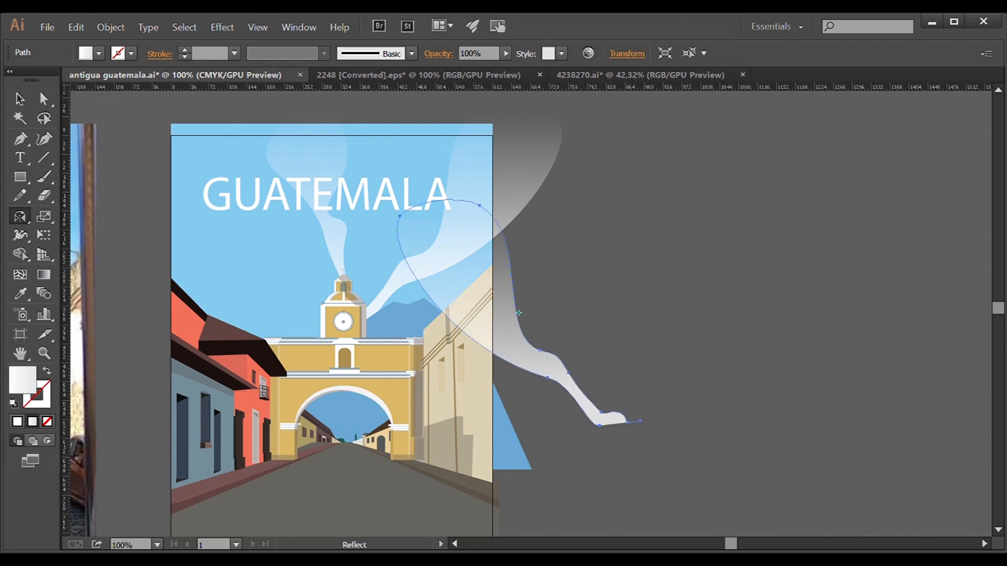
- Position the mirrored copy of the large white plume to the left of the clock tower
left_click_drag(465, 283, 170, 197)
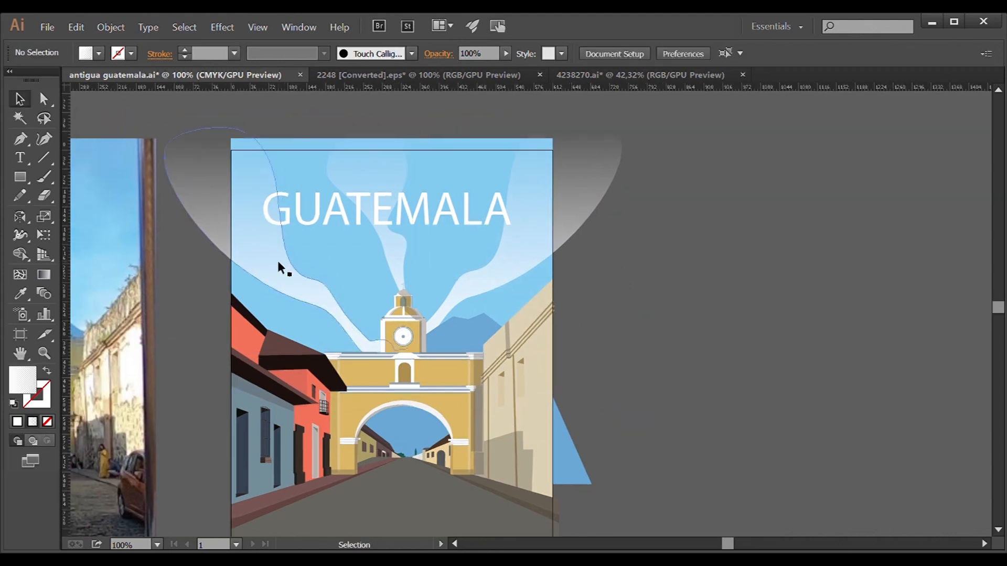
mouse_move(278, 264)
left_mouse_down()
mouse_move(544, 250)
mouse_move(545, 262)
mouse_move(272, 279)
left_mouse_up()
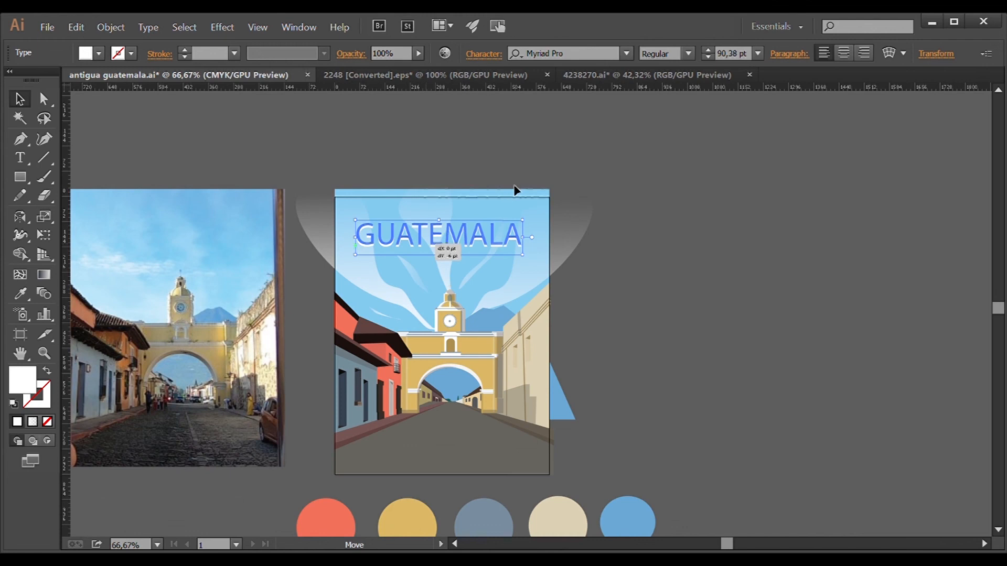
- Move the GUATEMALA title off the poster into the empty space above it
left_click_drag(424, 245, 517, 130)
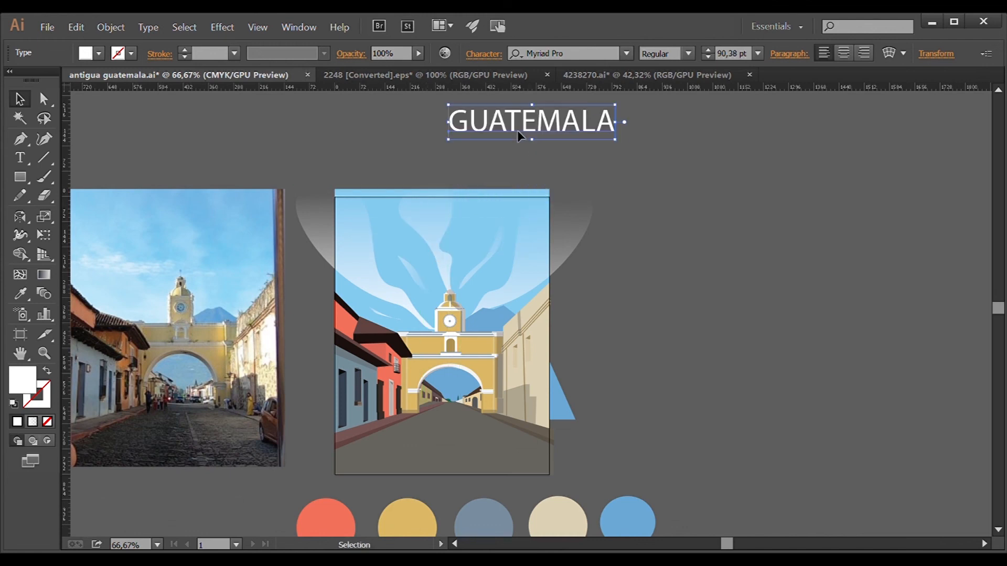